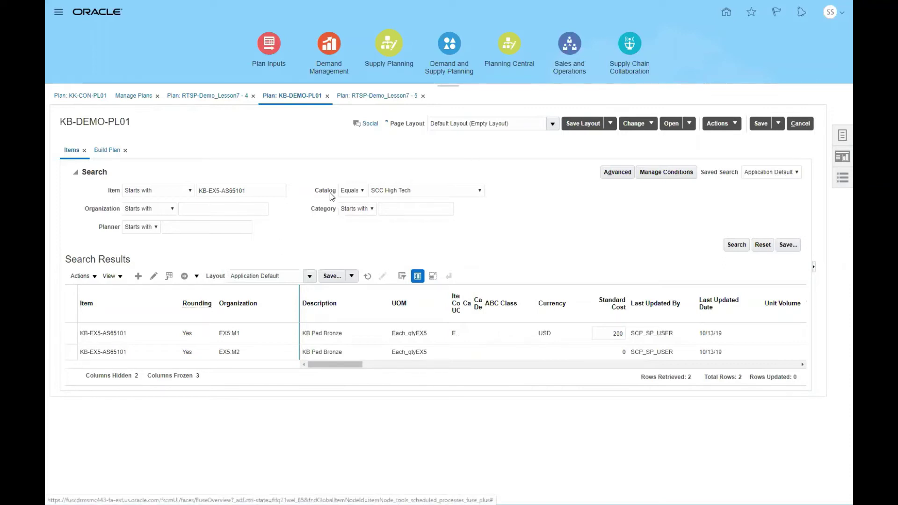
Select item KB-EX5-AS65101 in organization EX5:M1 and display its build plan.
left_click(205, 333)
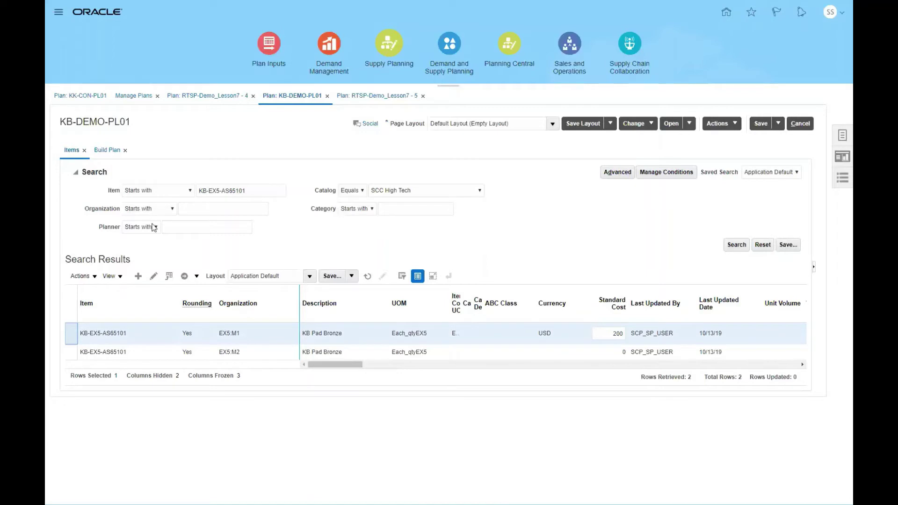
left_click(197, 278)
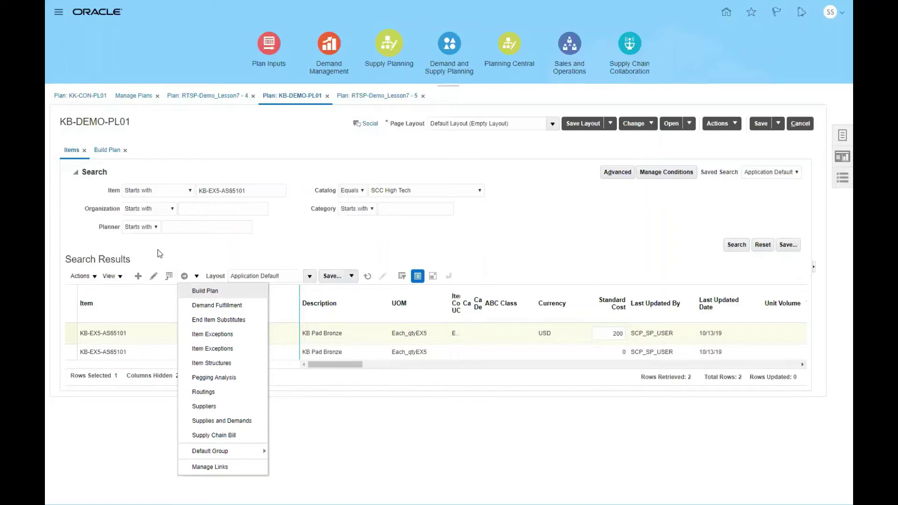
left_click(110, 152)
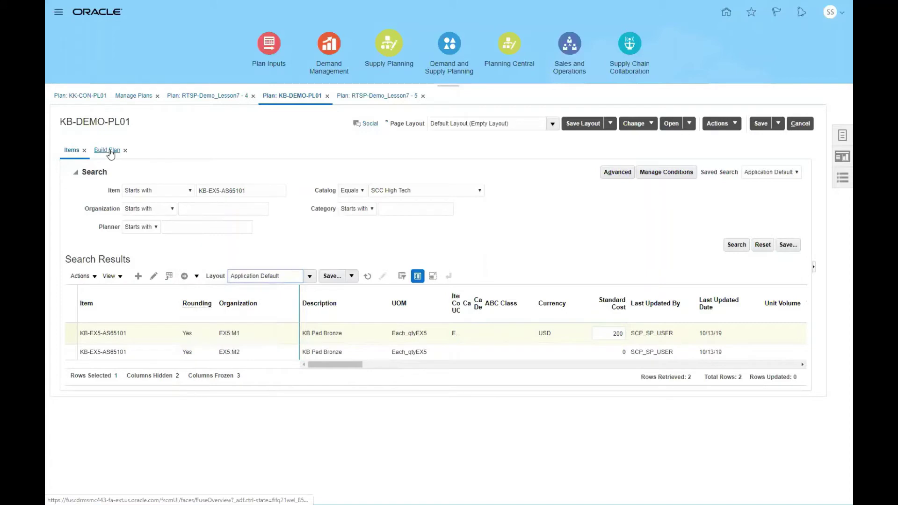
left_click(111, 152)
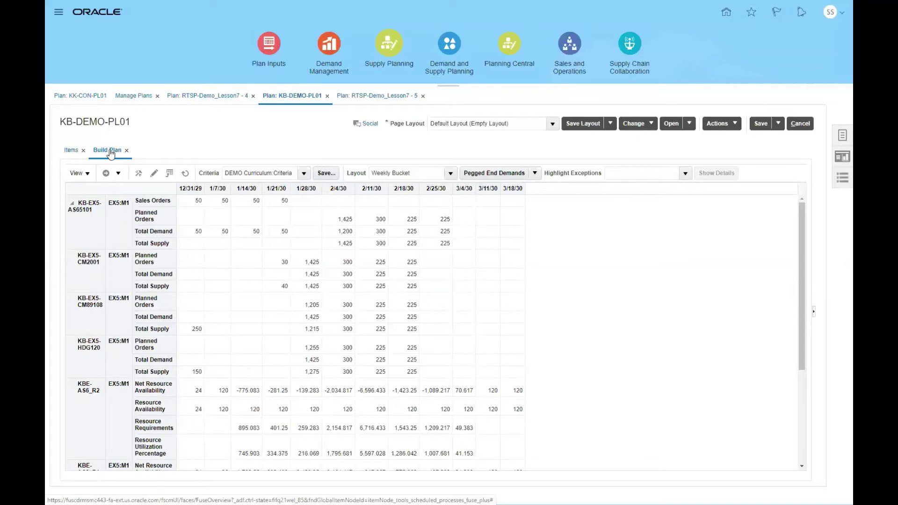
Examine the build plan configuration and the available layouts, leaving both unchanged.
left_click(139, 174)
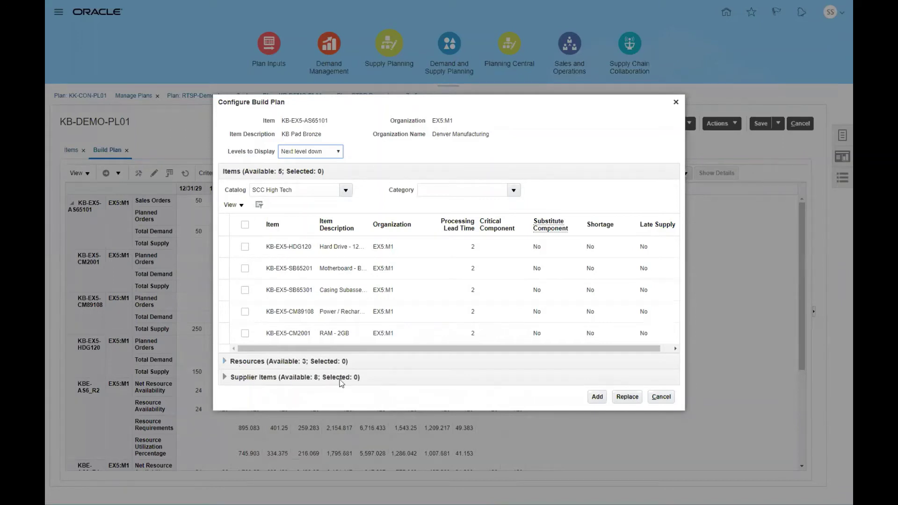
left_click(661, 396)
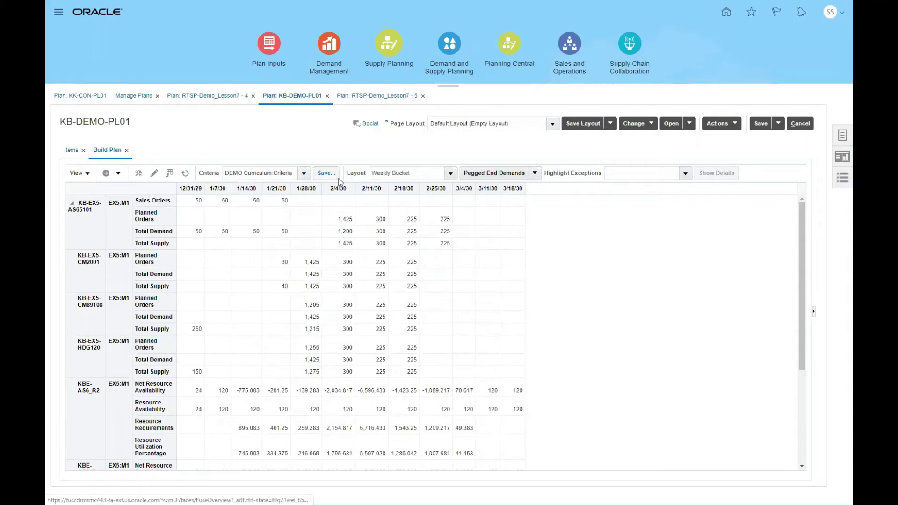
left_click(451, 174)
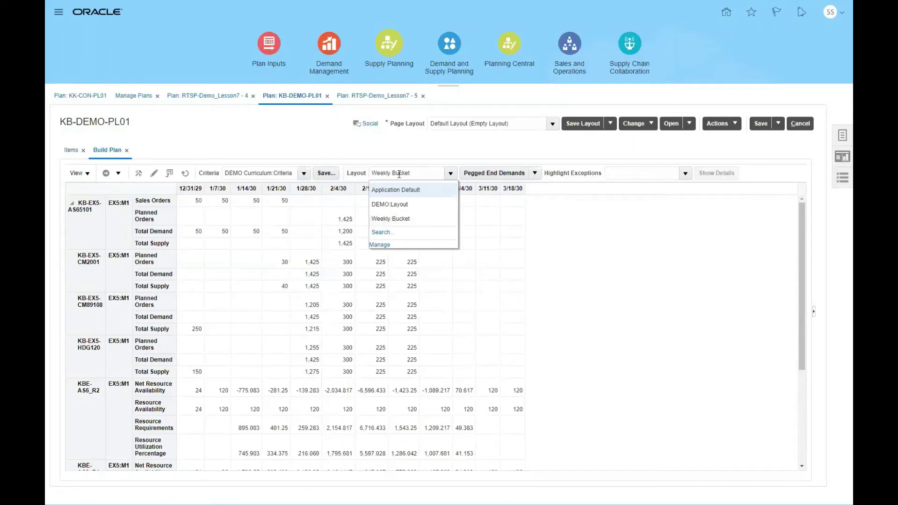
left_click(615, 232)
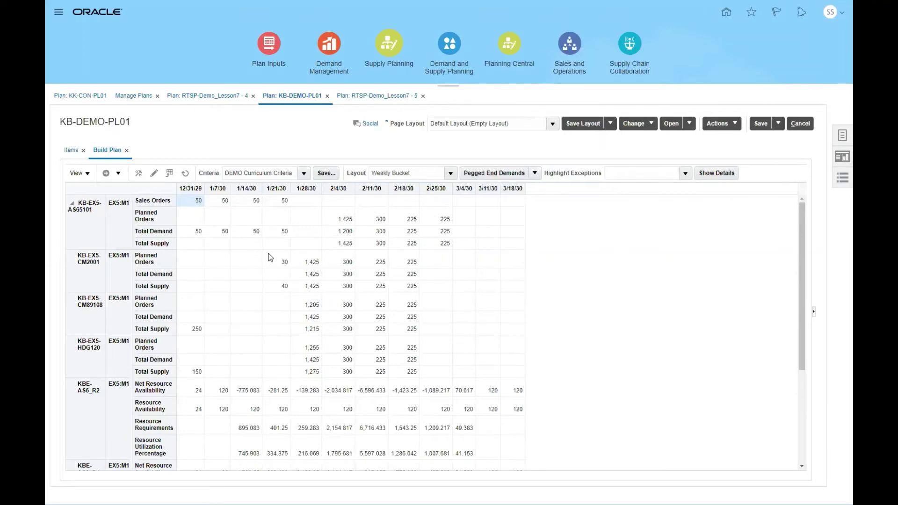
Open the build plan's measure formatting and display the conditional formatting for Resource Utilization Percentage.
left_click(88, 175)
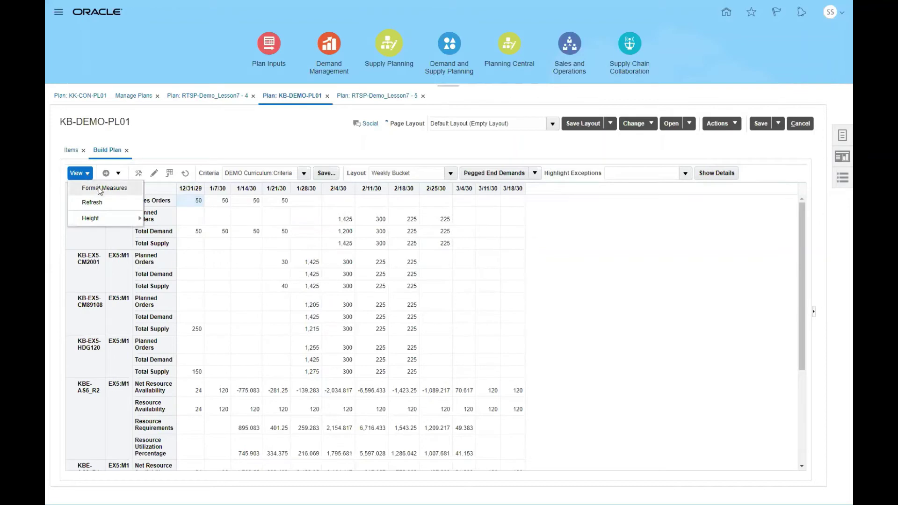
left_click(100, 188)
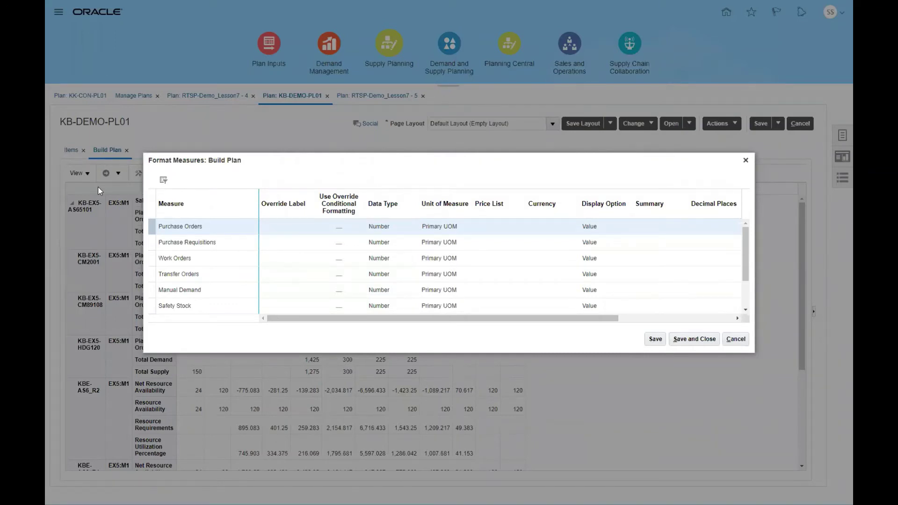
left_click(746, 310)
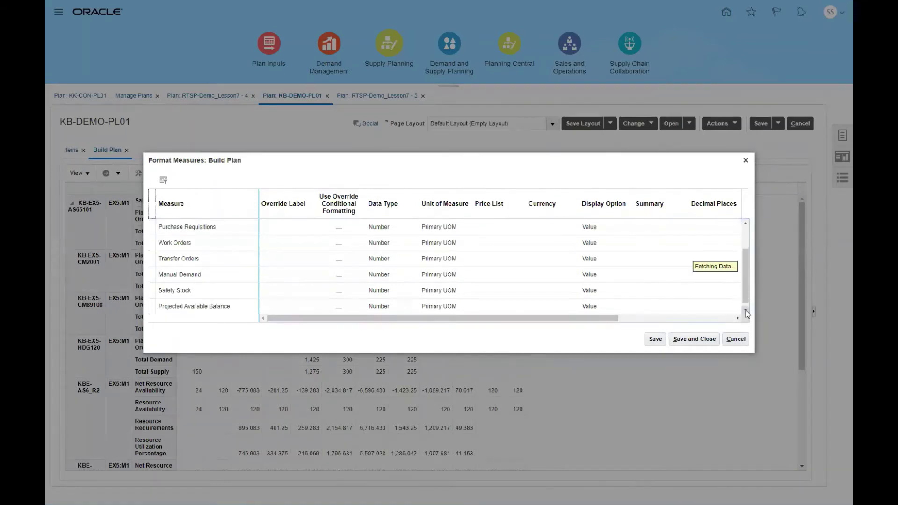
left_click(745, 311)
left_click(746, 310)
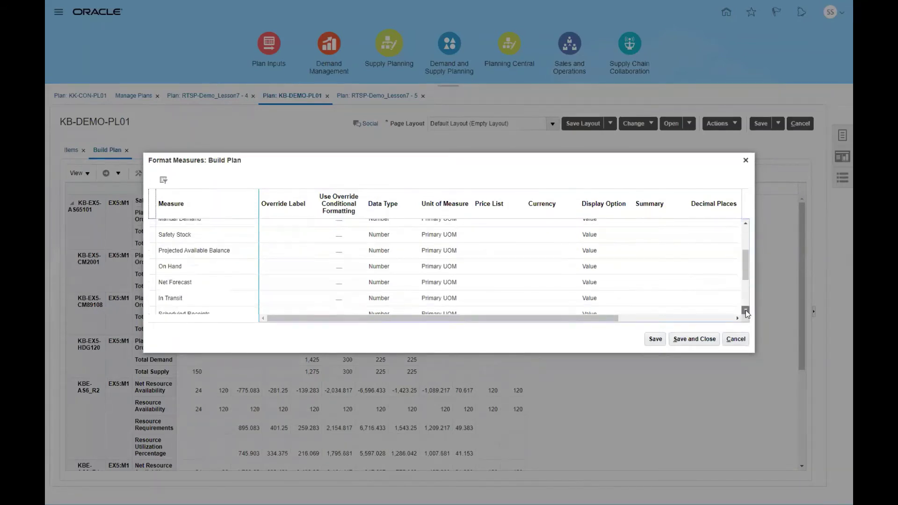
left_click(745, 310)
left_click(745, 310)
left_click(745, 310)
left_click(745, 310)
left_click(745, 310)
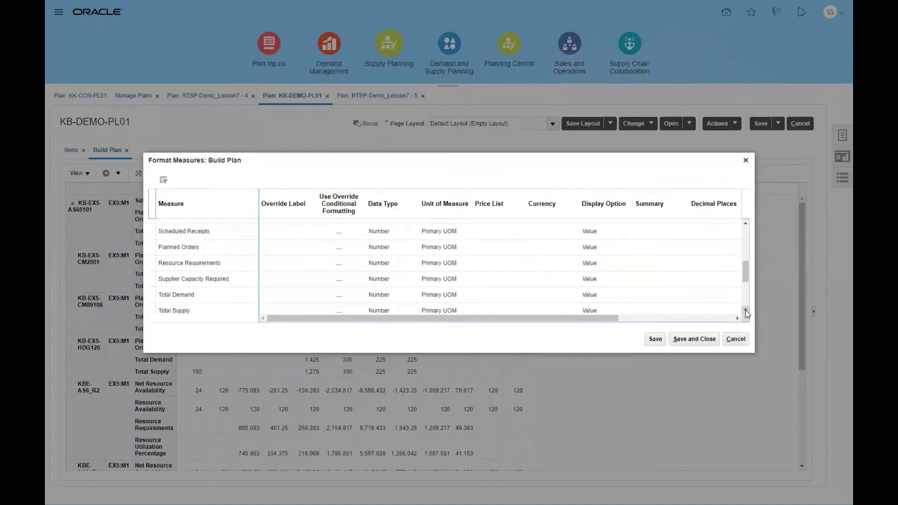
left_click(745, 310)
left_click(745, 310)
left_click(745, 310)
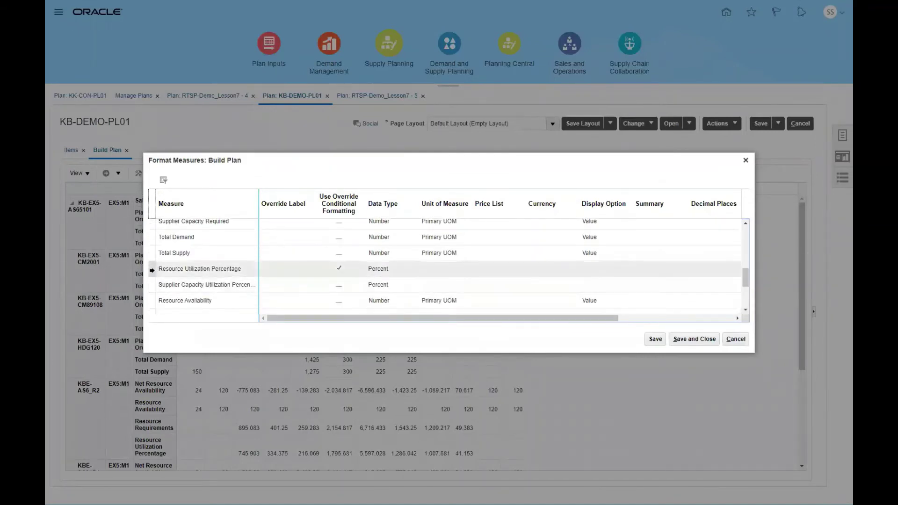
left_click(201, 269)
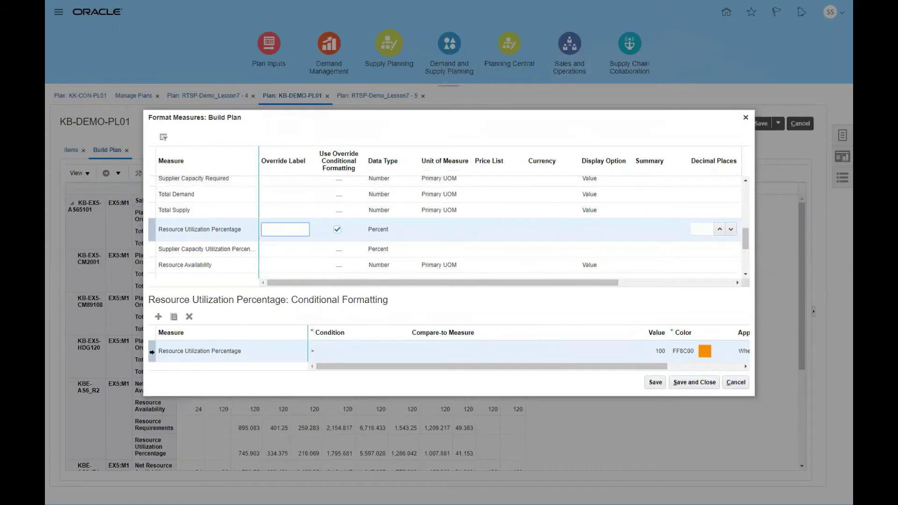
Examine the color, apply options and name of the Resource Utilization Percentage formatting rule, and leave the measure formatting.
left_click(152, 352)
left_click(206, 358)
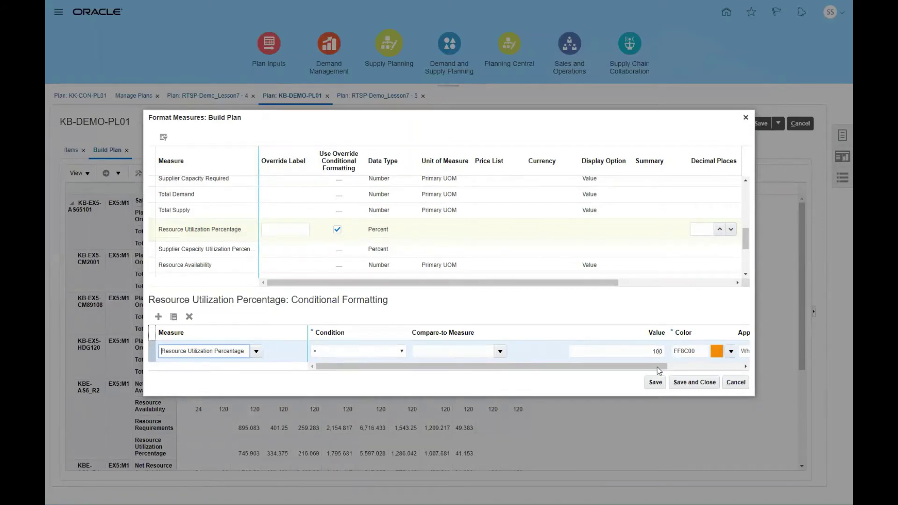
left_click(734, 367)
left_click(734, 367)
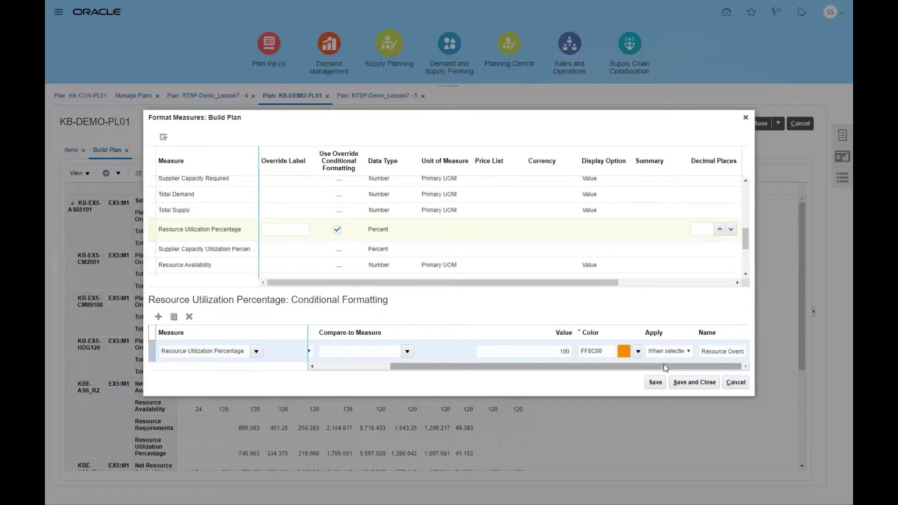
left_click(638, 357)
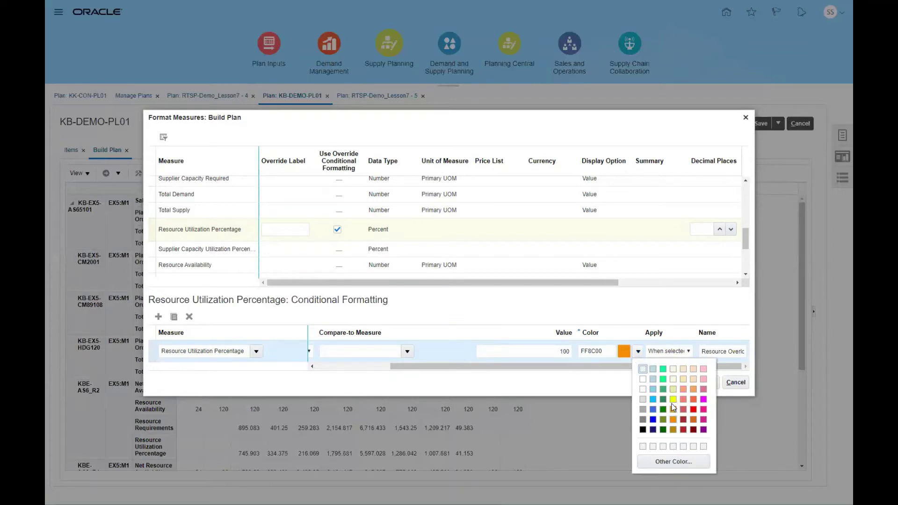
left_click(627, 308)
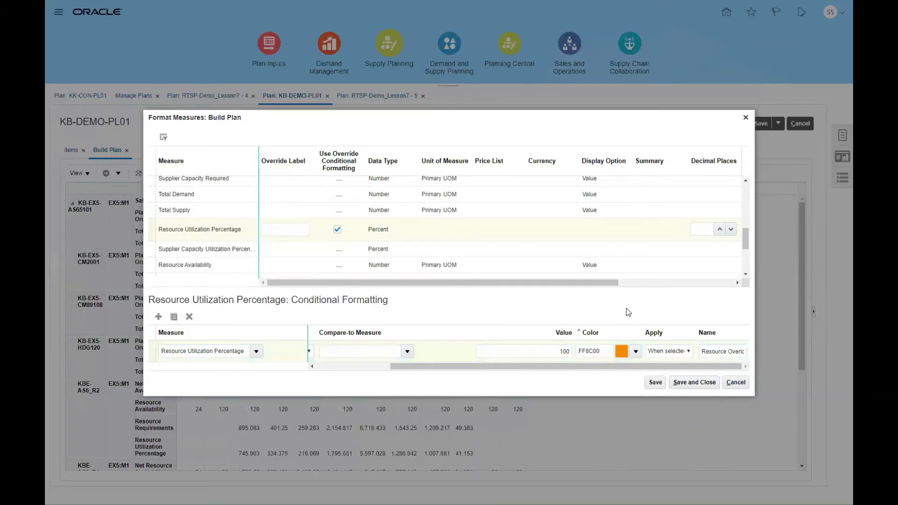
left_click(689, 354)
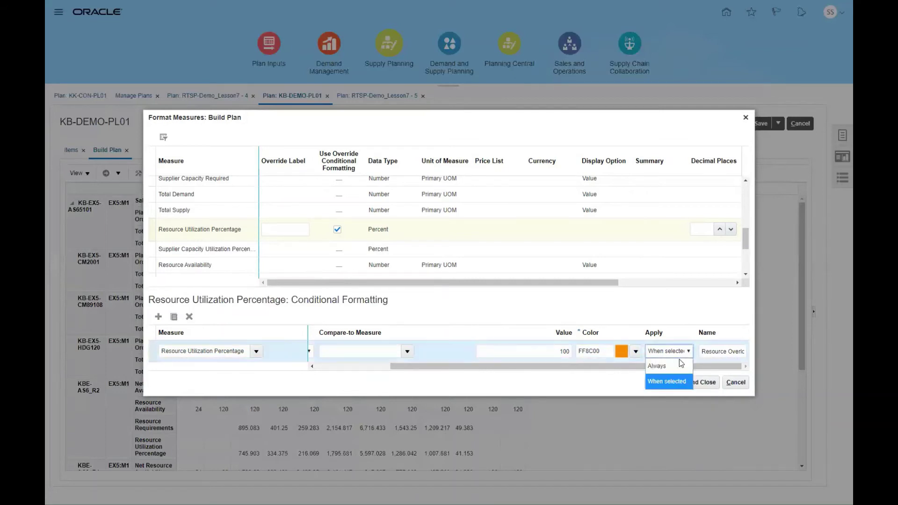
left_click(657, 381)
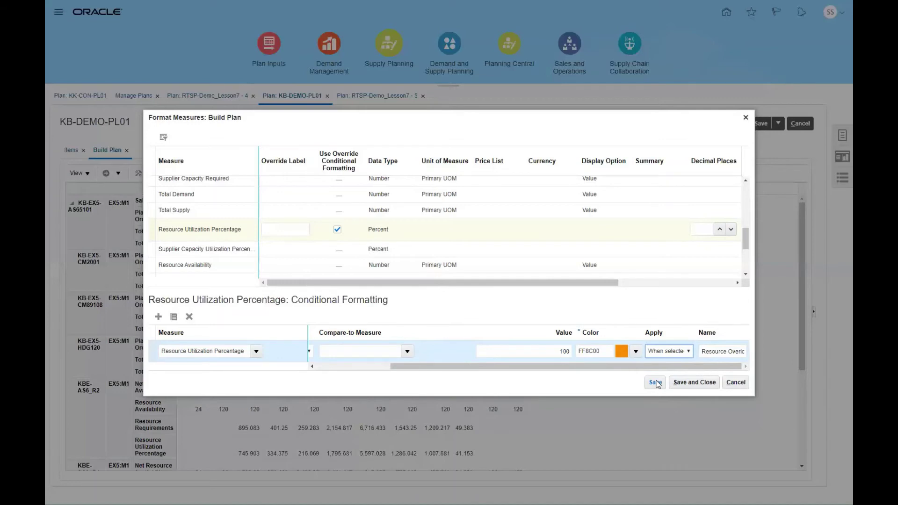
left_click(655, 383)
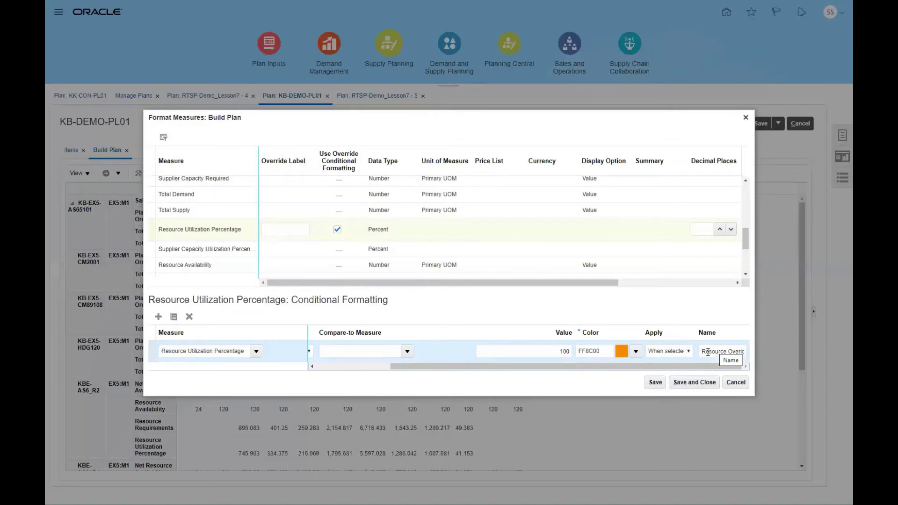
left_click(734, 383)
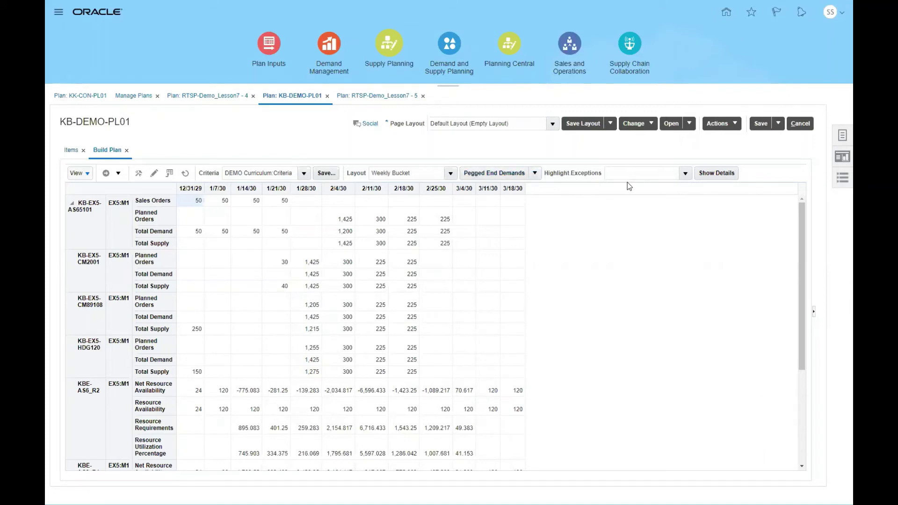
Highlight the Resource Overload exceptions in the build plan.
left_click(686, 174)
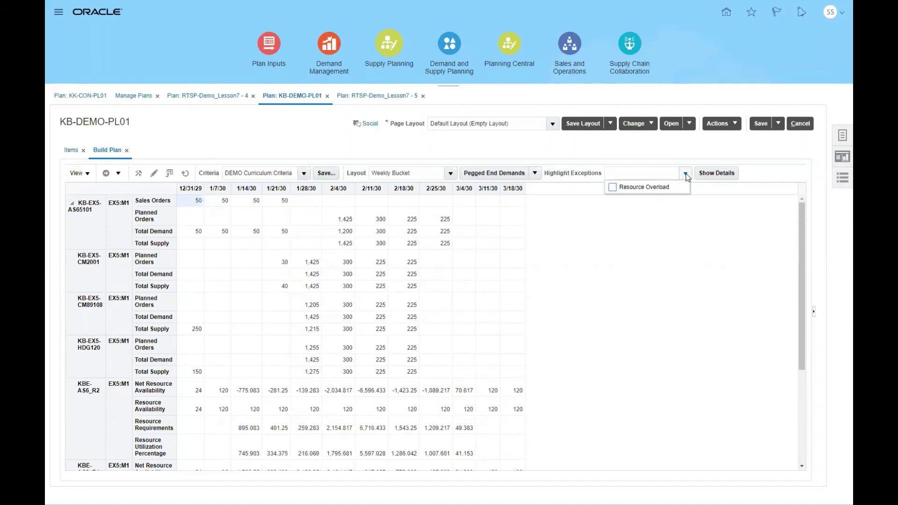
left_click(613, 187)
left_click(614, 221)
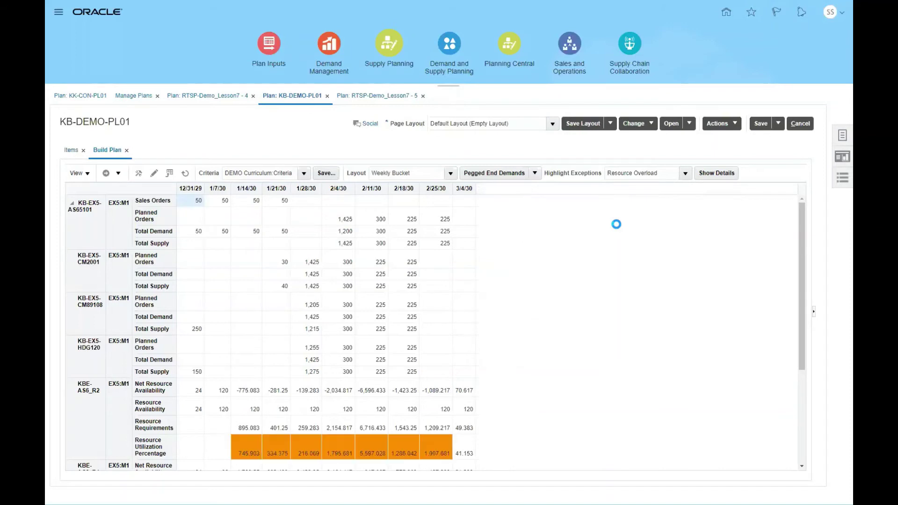
Remove the Resource Overload exception highlighting from the build plan.
left_click_drag(798, 305, 804, 271)
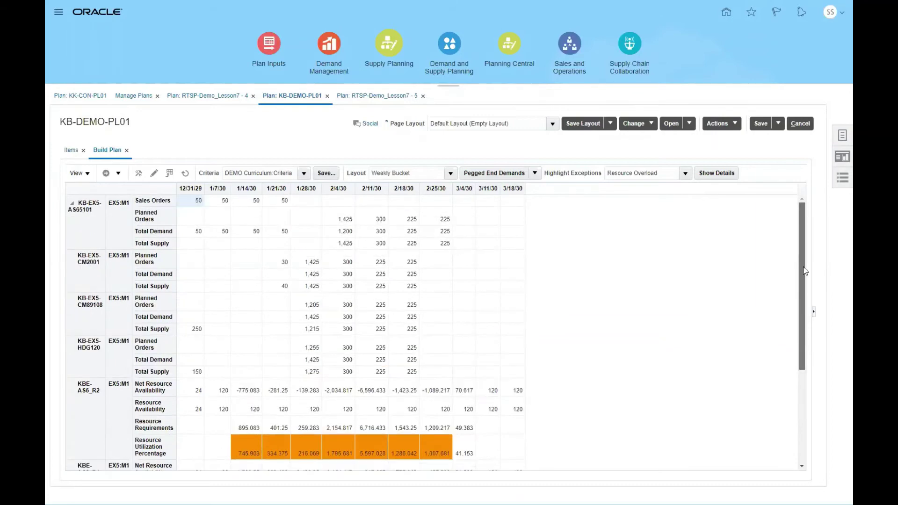
left_click(686, 174)
left_click(613, 187)
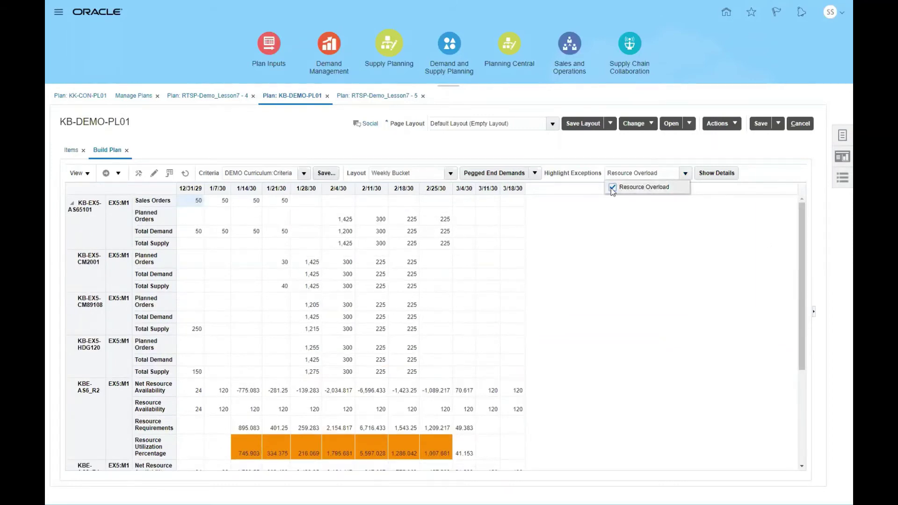
left_click(618, 222)
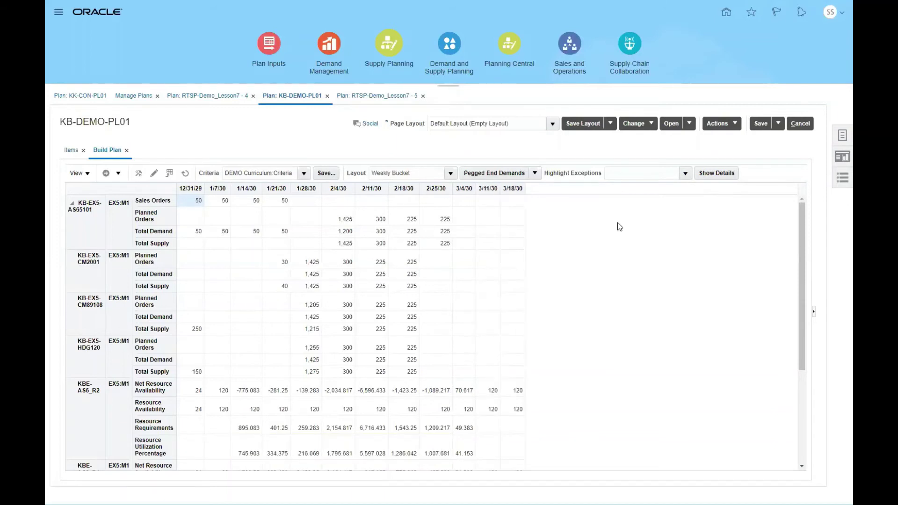
Highlight the pegged upstream supplies for KB-EX5-AS65101's 2/4/30 planned orders, and refresh the build plan to clear the highlighting.
left_click(535, 174)
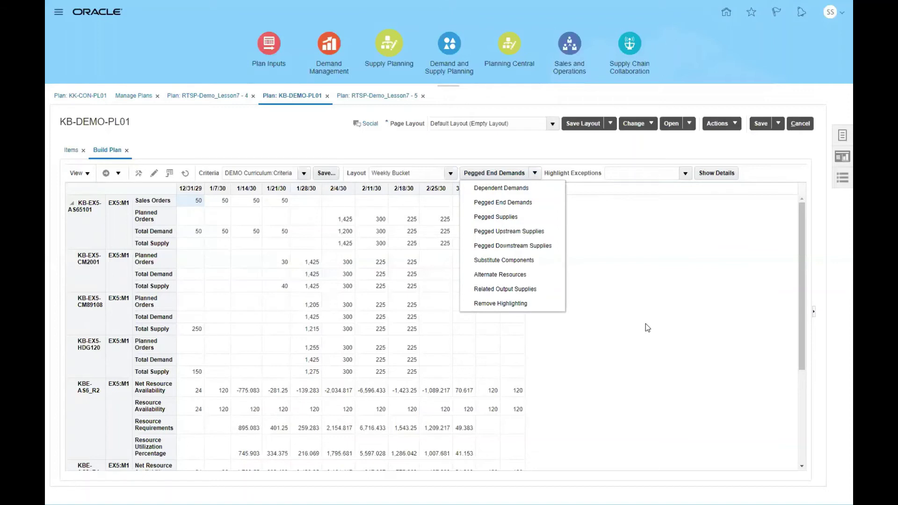
left_click(347, 220)
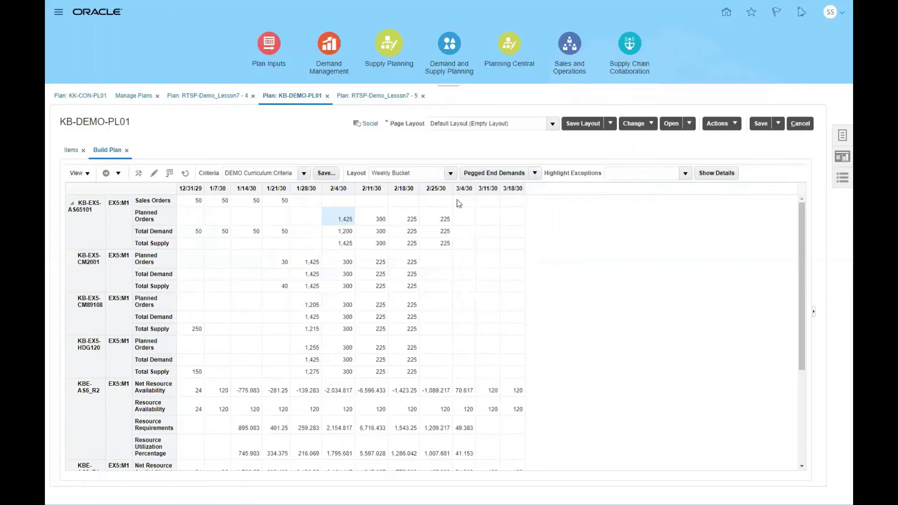
left_click(535, 174)
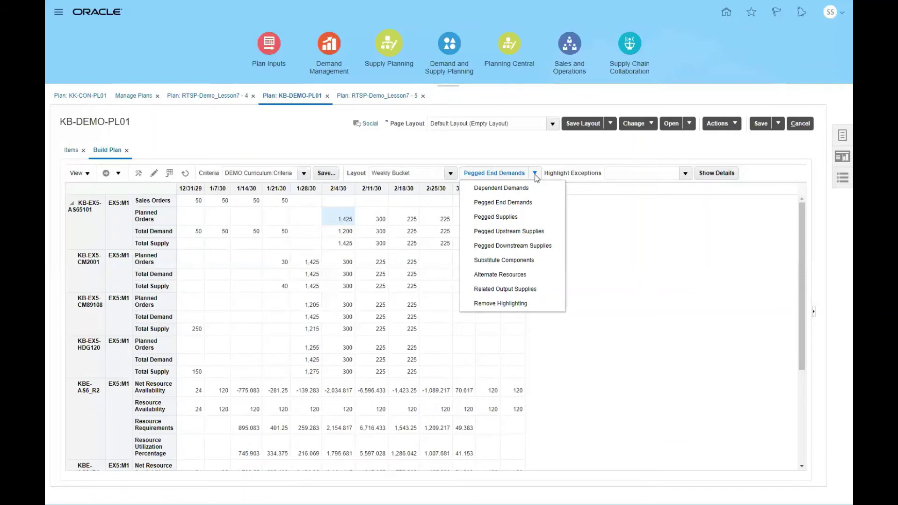
left_click(511, 232)
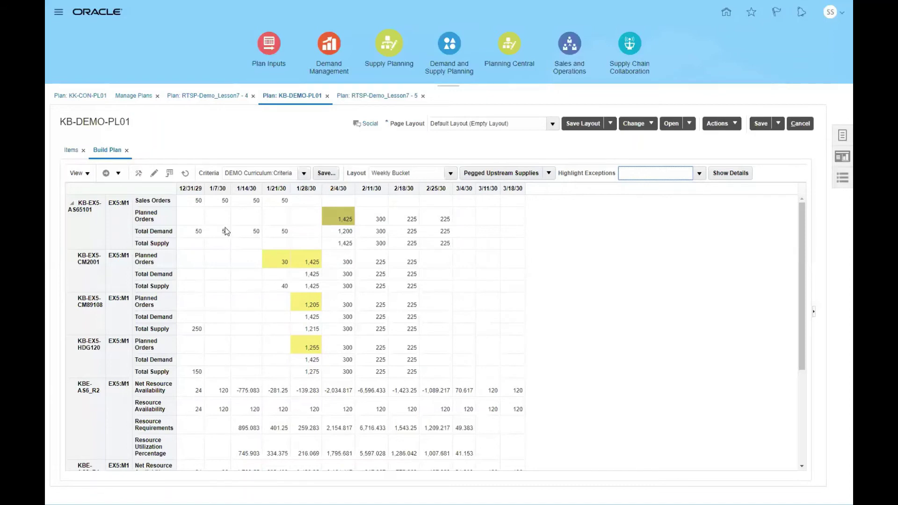
left_click(186, 173)
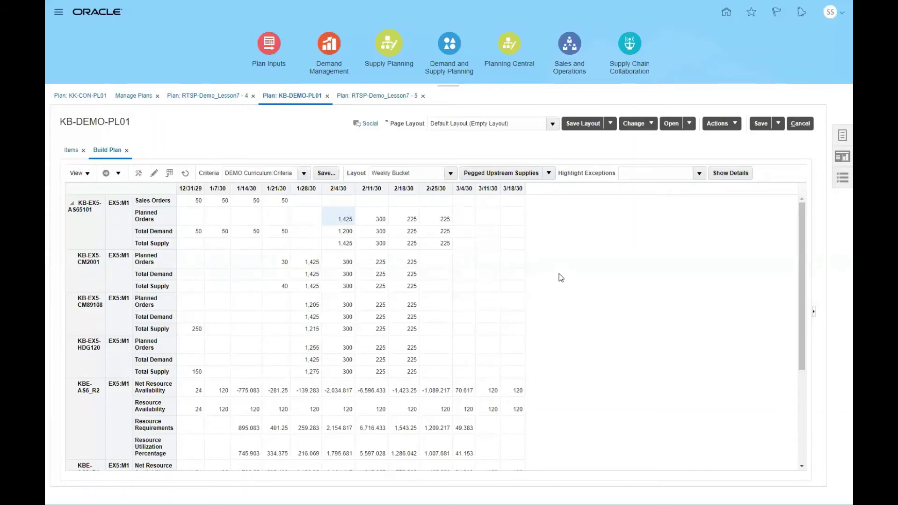
Highlight the pegged end demands of KB-EX5-CM2001's 1/28/30 planned orders in the build plan, and refresh it to clear the highlighting.
left_click(314, 265)
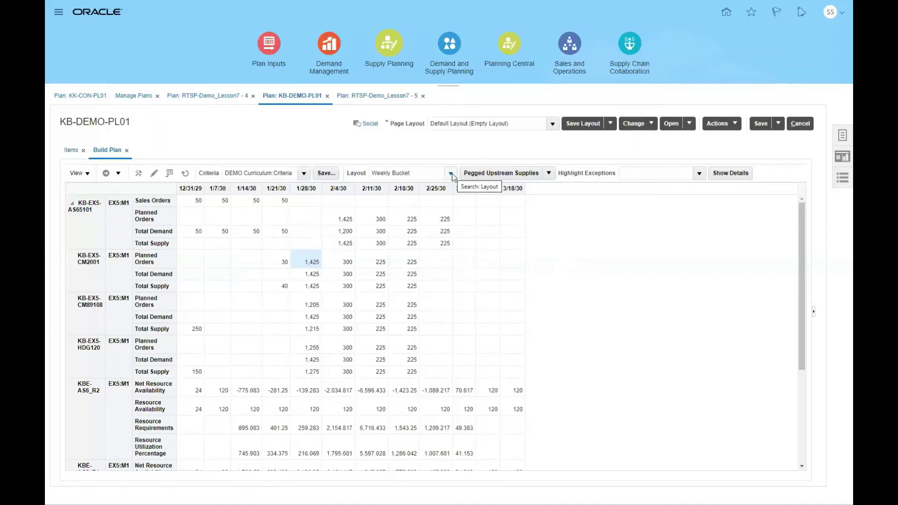
left_click(546, 173)
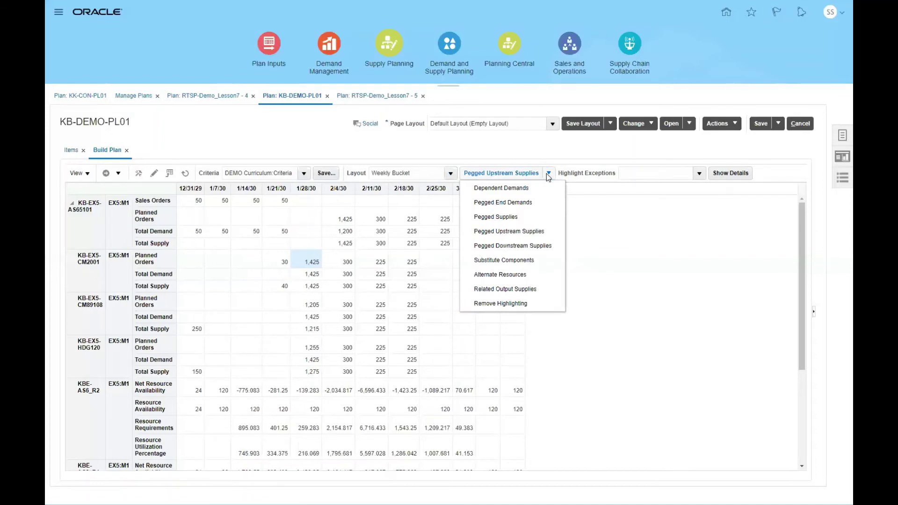
left_click(524, 203)
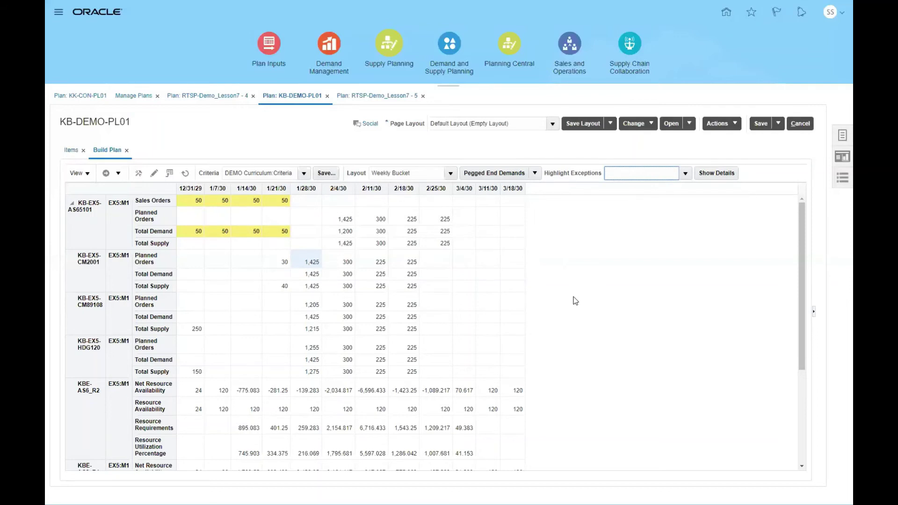
left_click(186, 174)
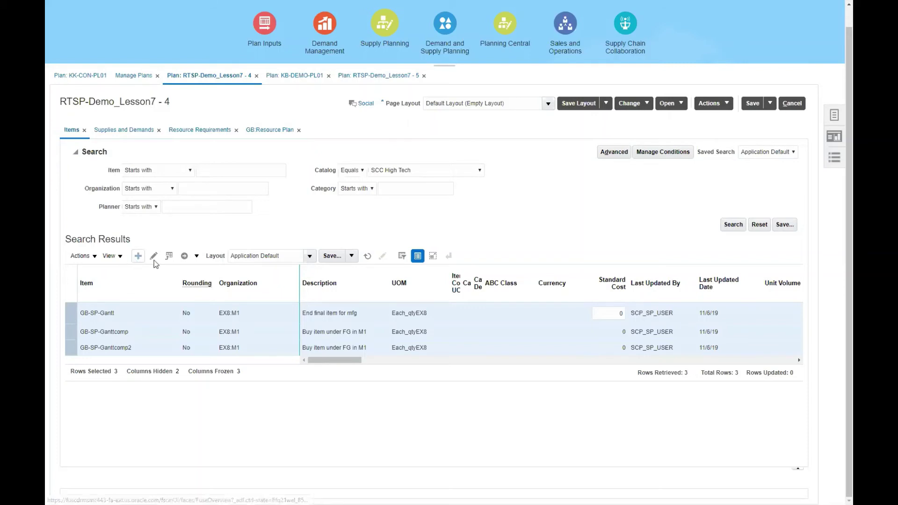
Open the Gantt chart for the GB-SP-Gantt planned order and its components in plan RTSP-Demo_Lesson7 - 4, and examine its late January 2030 bars.
left_click(196, 256)
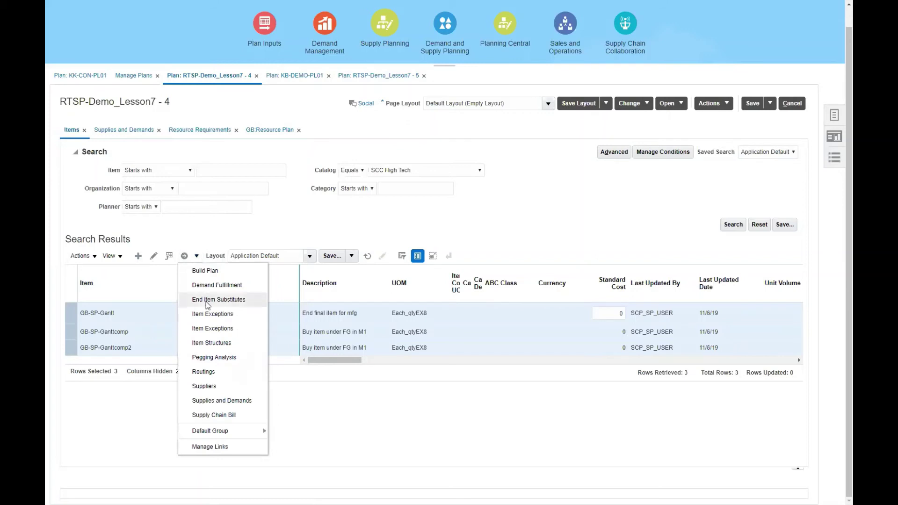
left_click(133, 133)
left_click(134, 133)
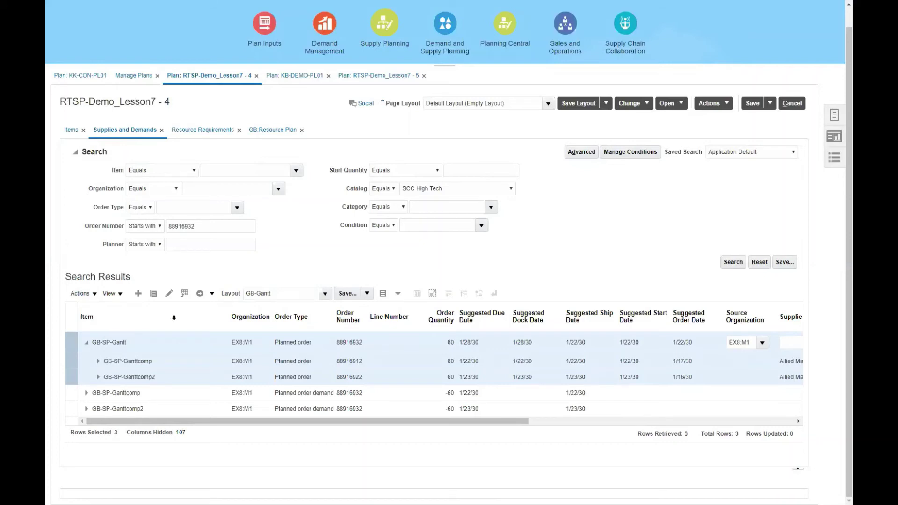
left_click(212, 294)
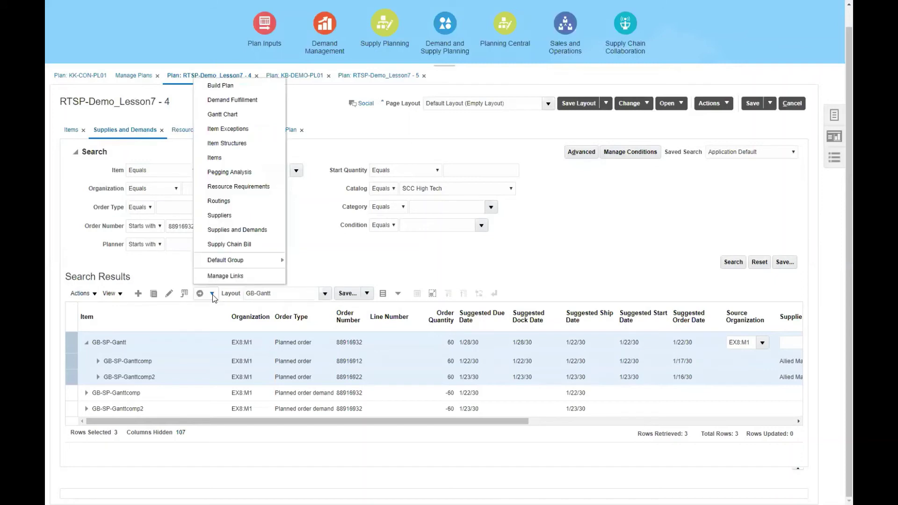
left_click(240, 115)
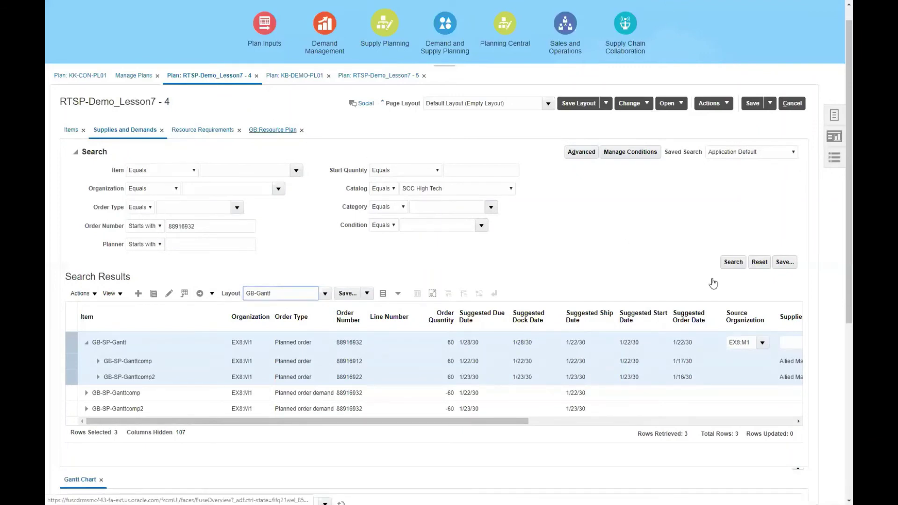
scroll(840, 341, "down", 4)
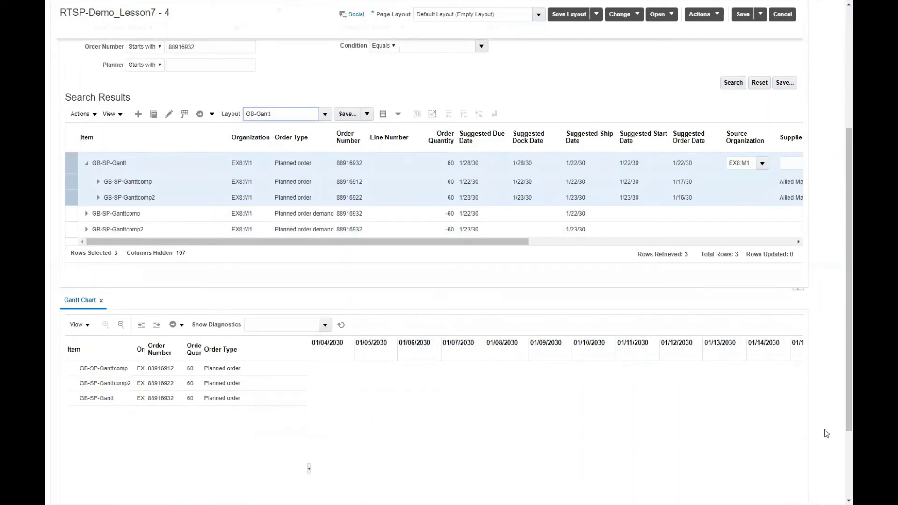
scroll(840, 435, "down", 2)
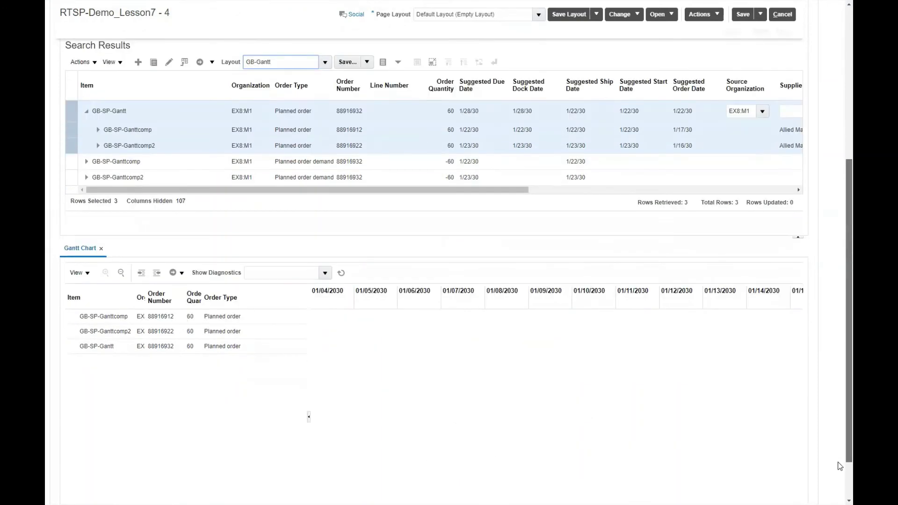
scroll(839, 465, "down", 2)
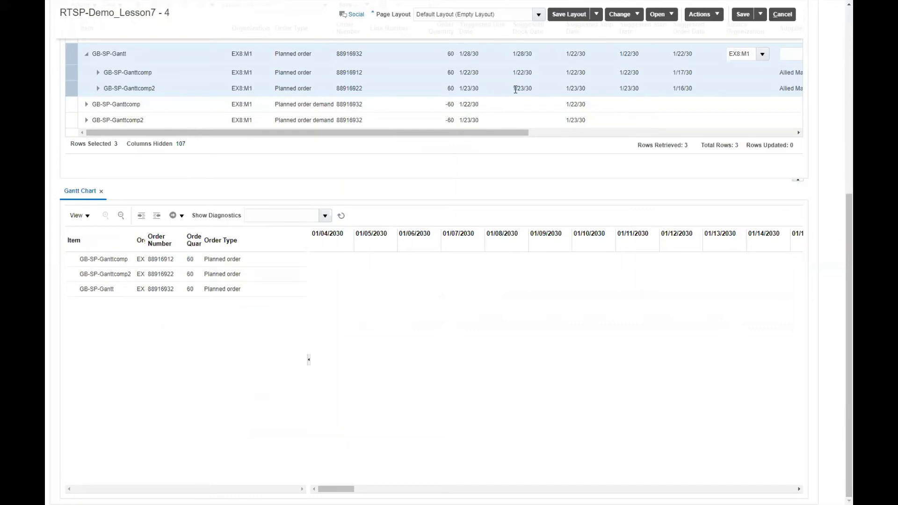
left_click_drag(335, 488, 387, 488)
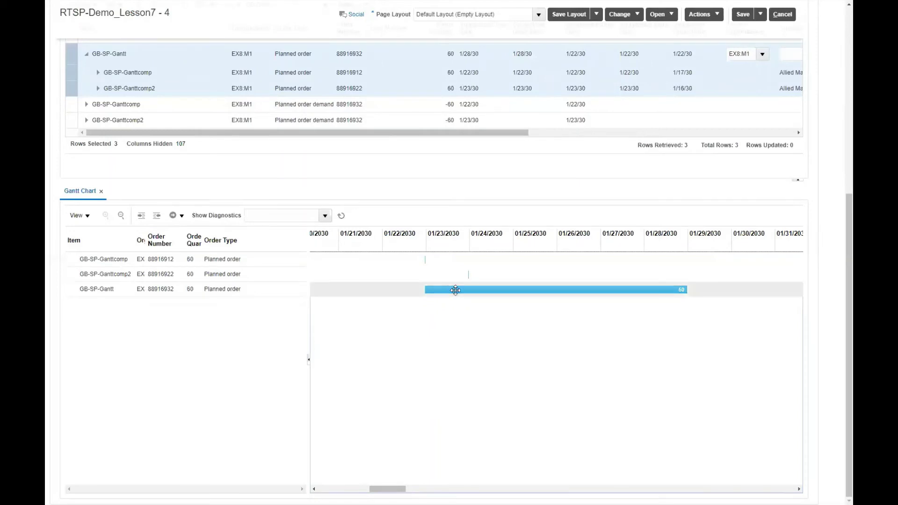
mouse_move(688, 295)
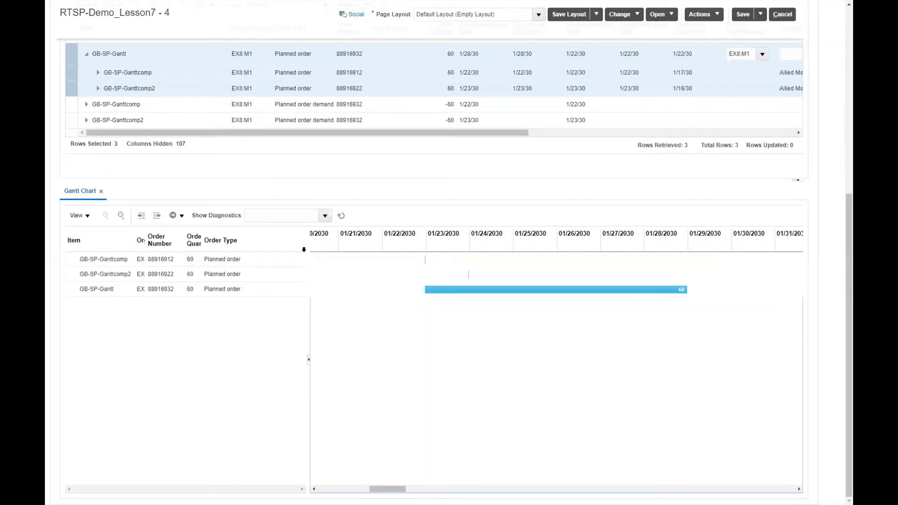
Show the Consumption Start Date, Need-by Date, Material Available Date and Latest start date diagnostics in the Gantt chart.
left_click(325, 216)
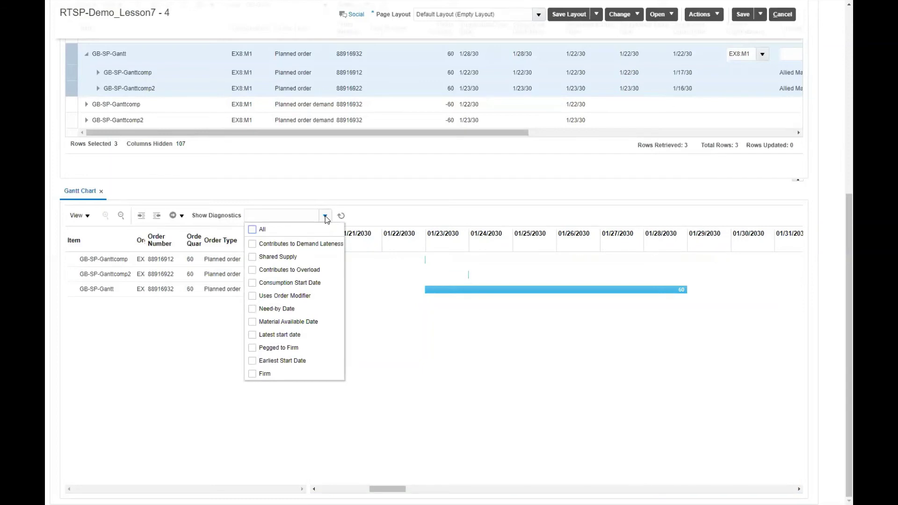
left_click(253, 284)
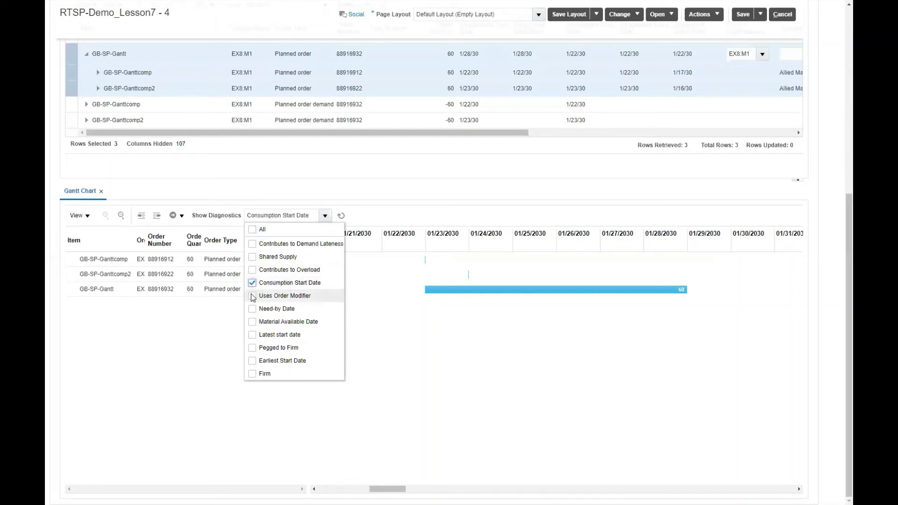
left_click(253, 309)
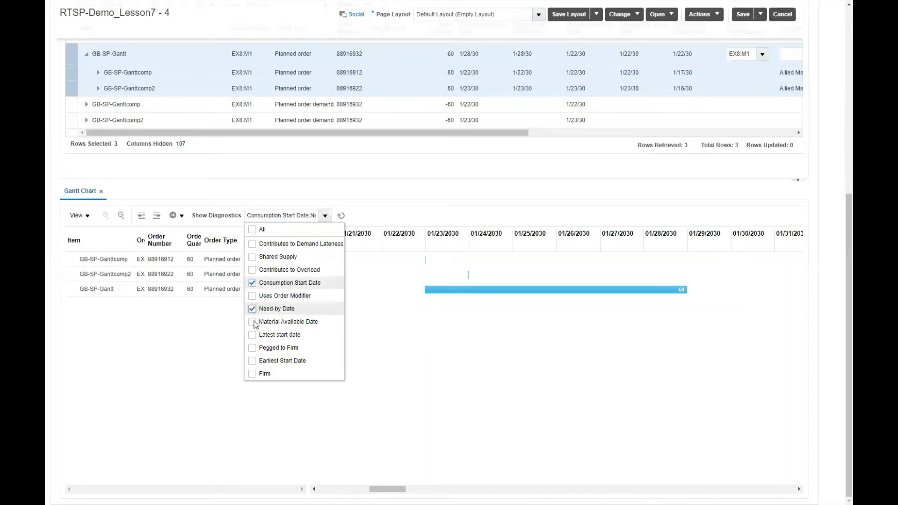
left_click(252, 321)
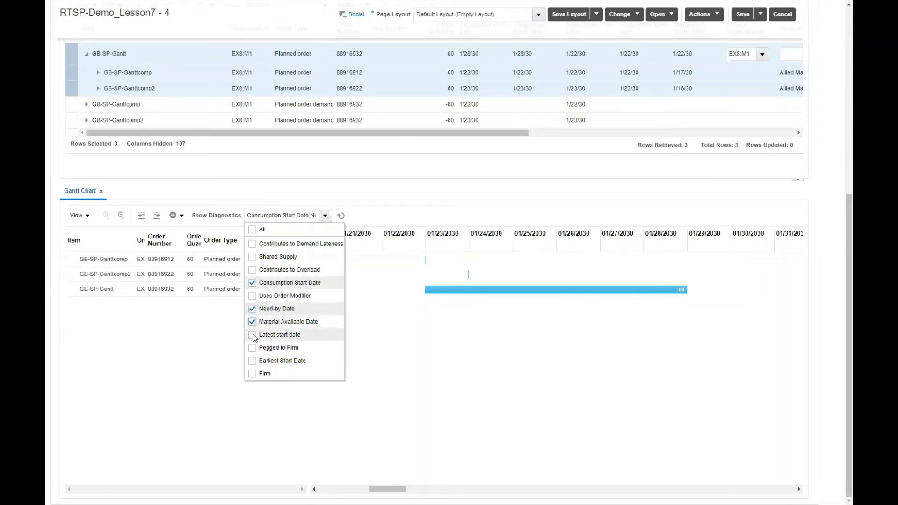
left_click(253, 336)
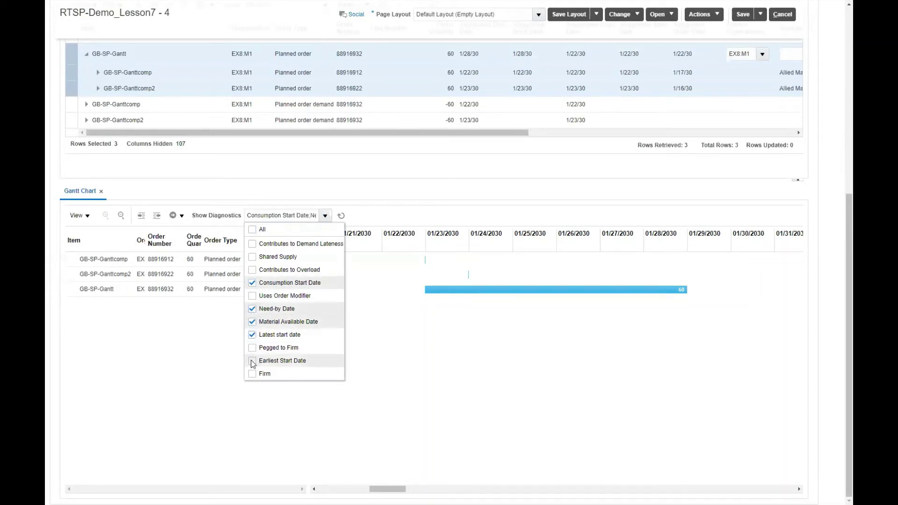
left_click(405, 371)
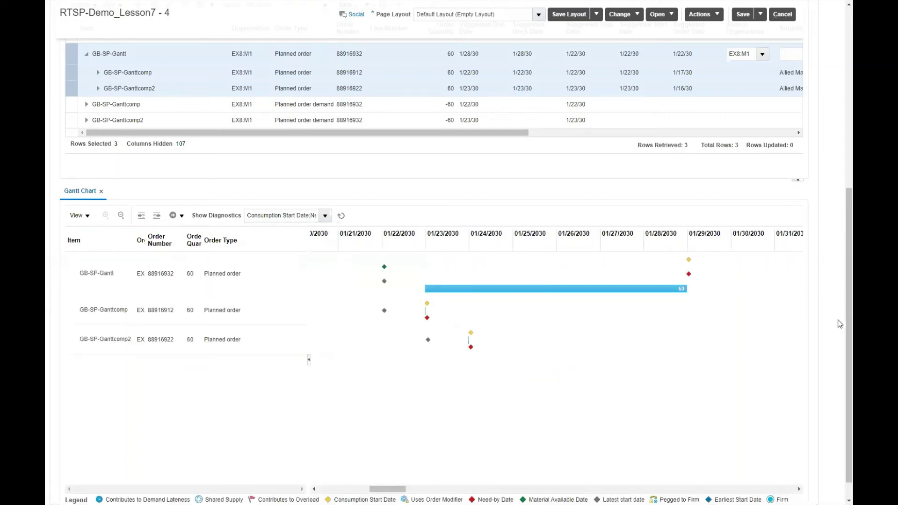
scroll(841, 337, "down", 1)
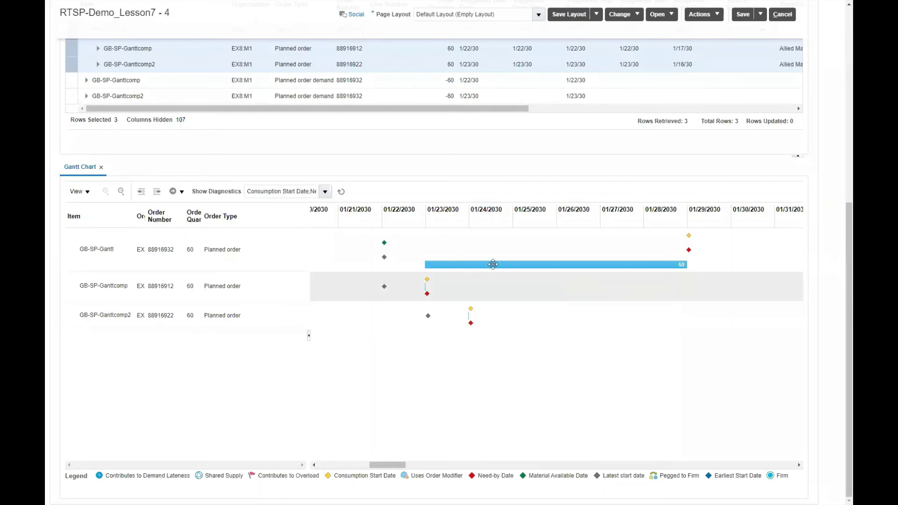
mouse_move(489, 264)
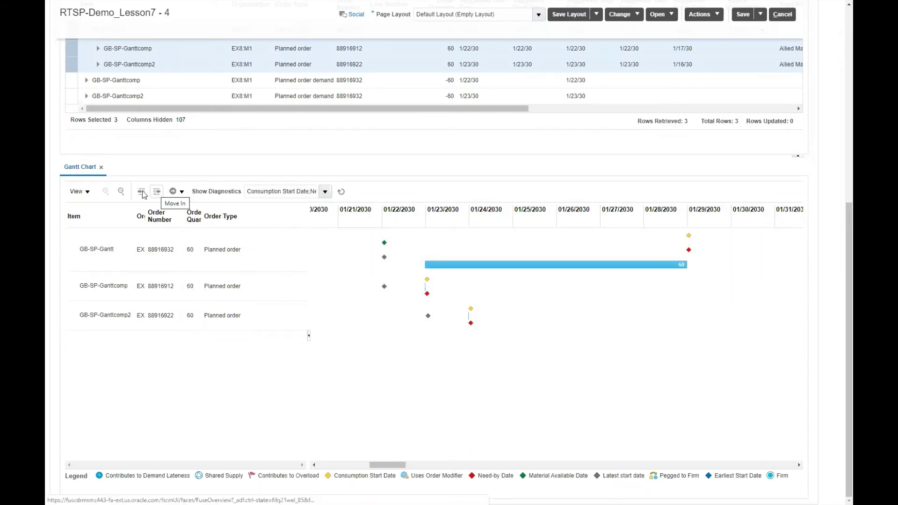
left_click(157, 192)
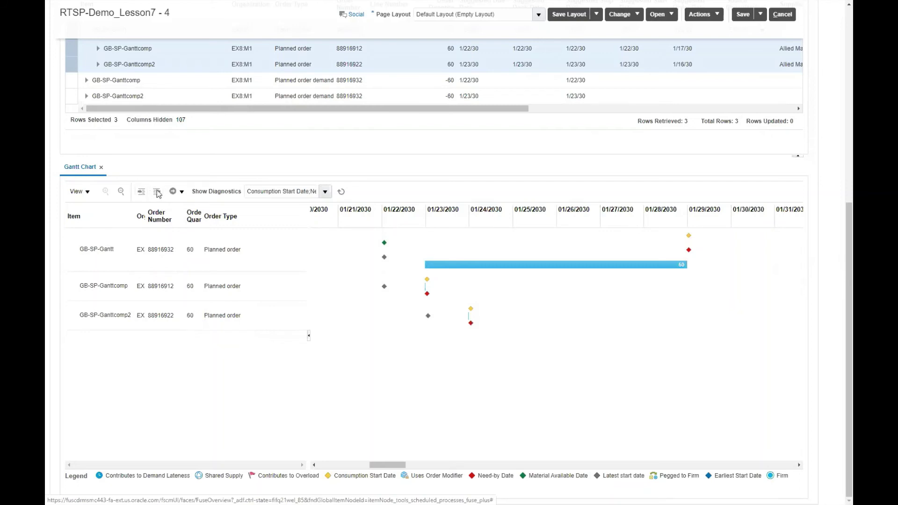
left_click(157, 193)
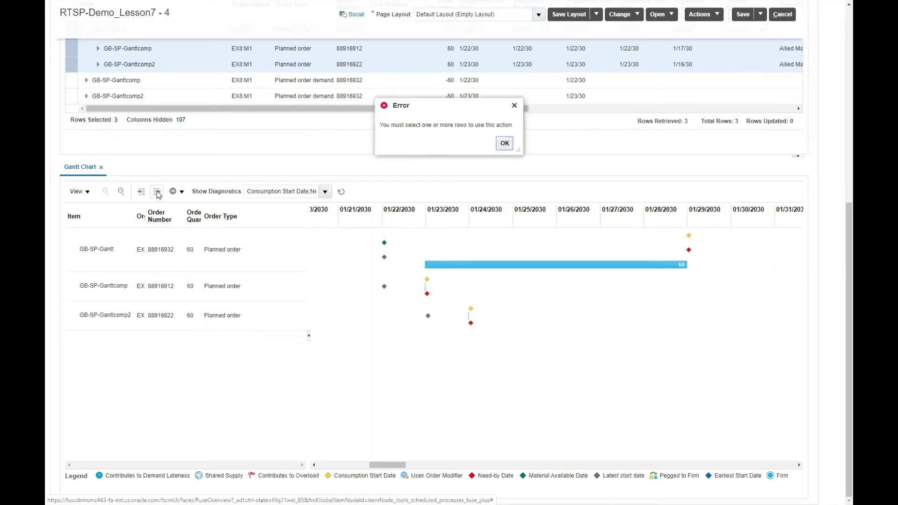
left_click(504, 143)
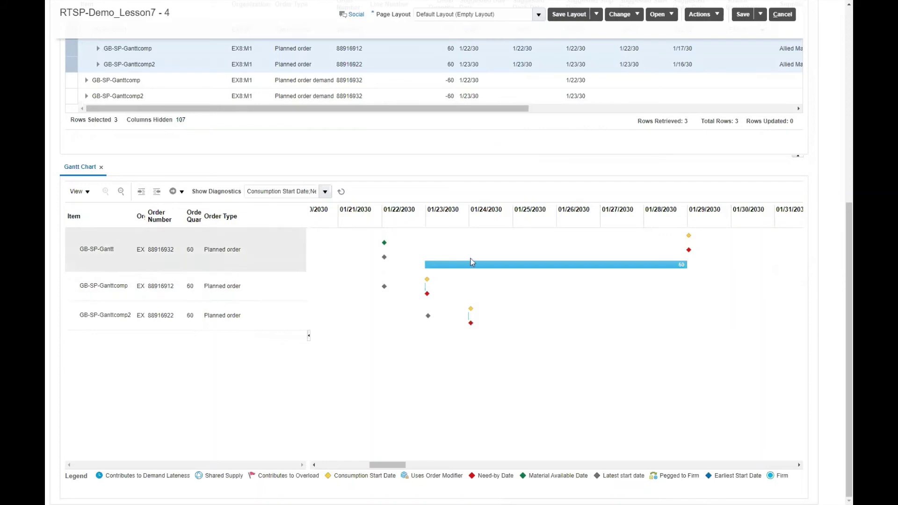
Move in the GB-SP-Gantt planned order on the Gantt chart, and move it back out to its original dates.
left_click(489, 265)
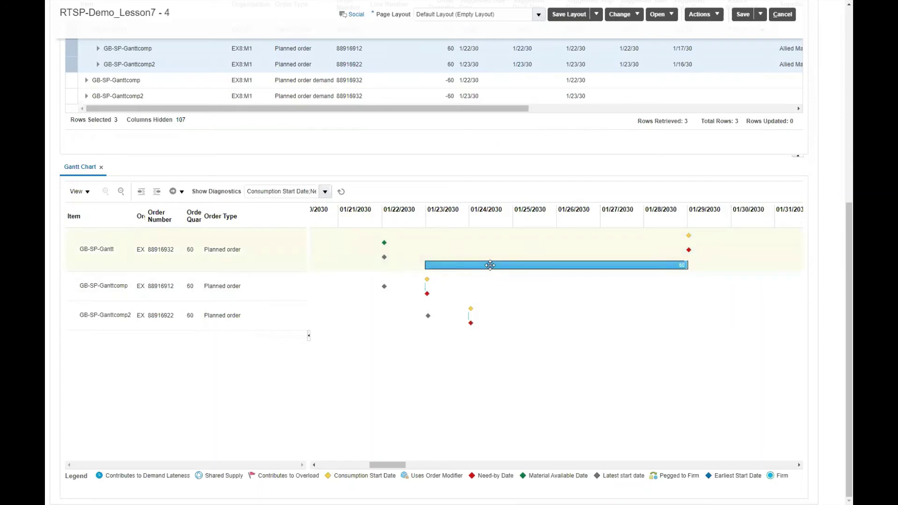
left_click(157, 192)
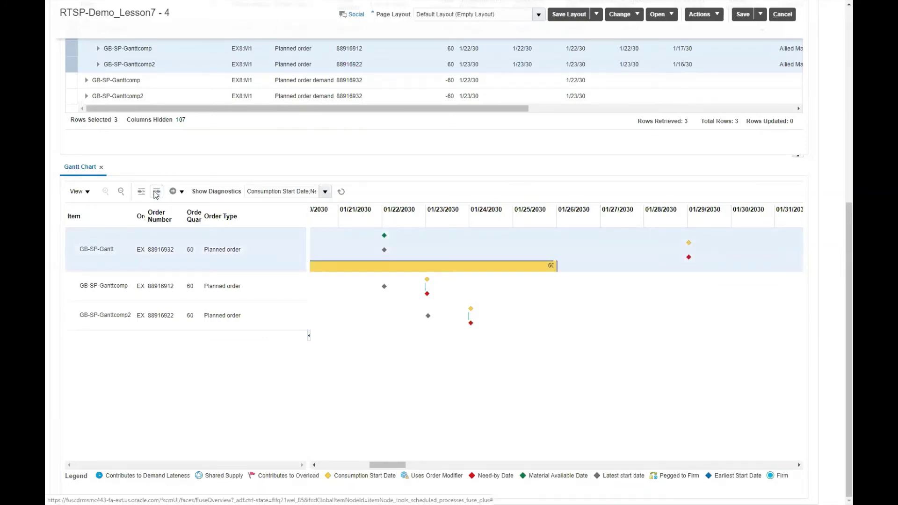
left_click(141, 193)
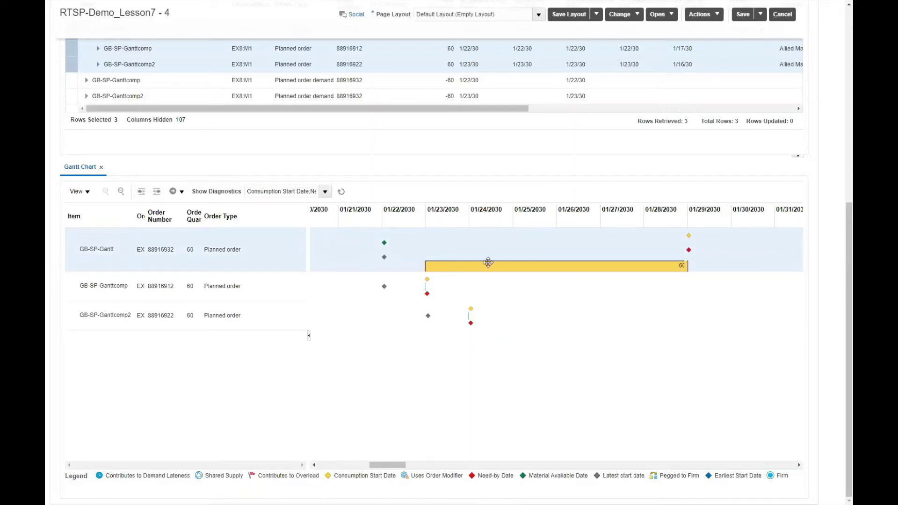
mouse_move(487, 266)
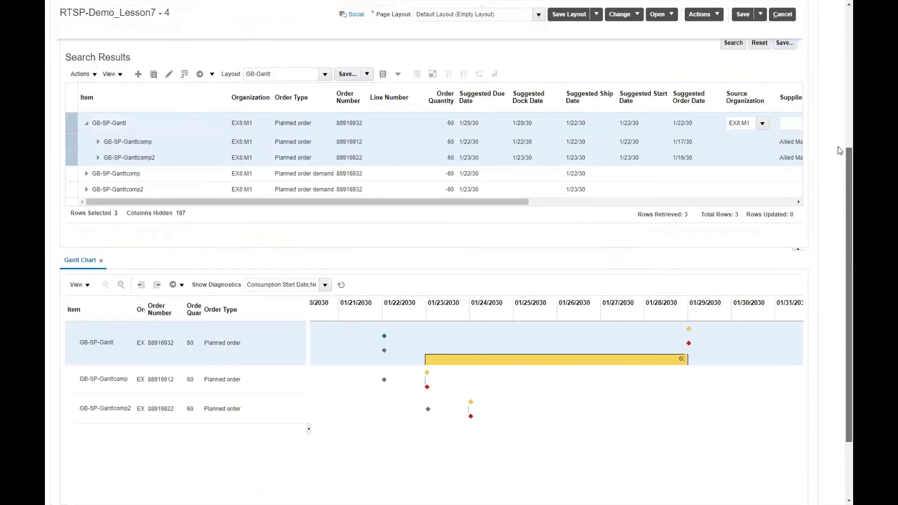
Open the Gantt chart for the selected resource requirements of GB-EX8-R6, GB-EX8-R3 and GB-EX8-R2.
scroll(841, 161, "up", 3)
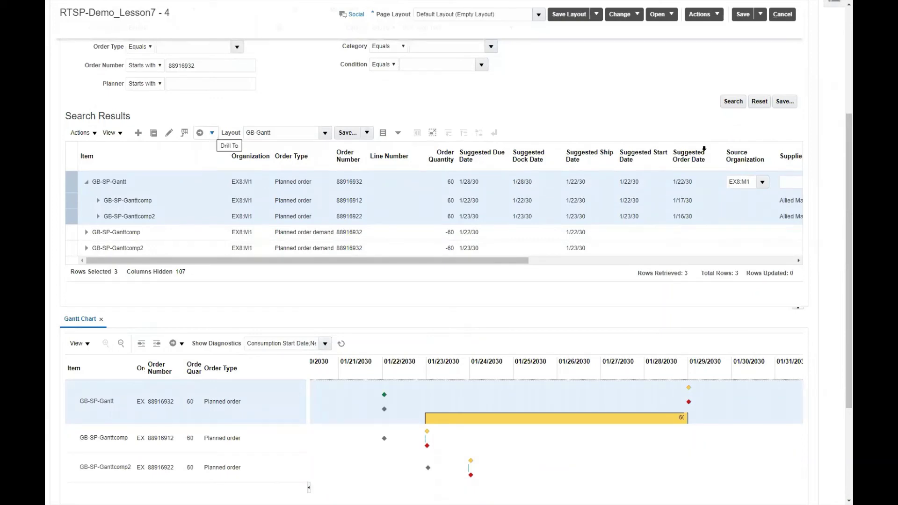
left_click_drag(840, 152, 839, 92)
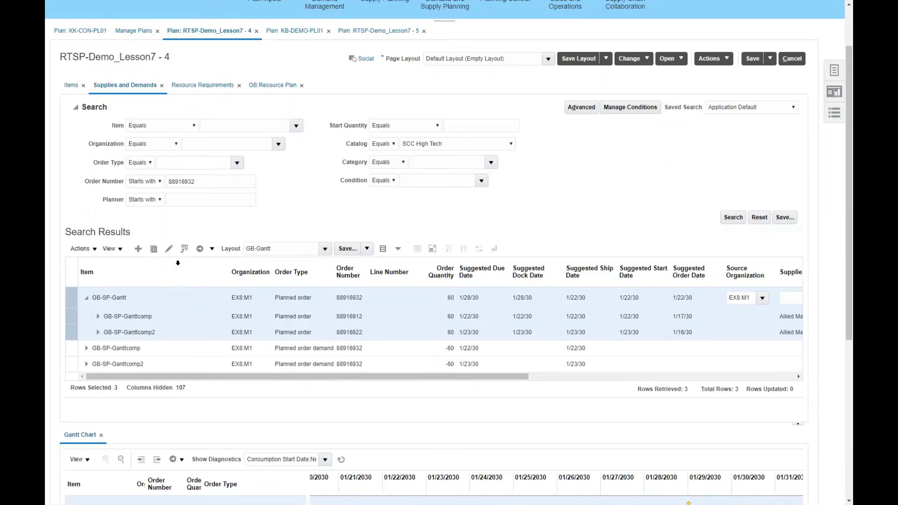
left_click(213, 250)
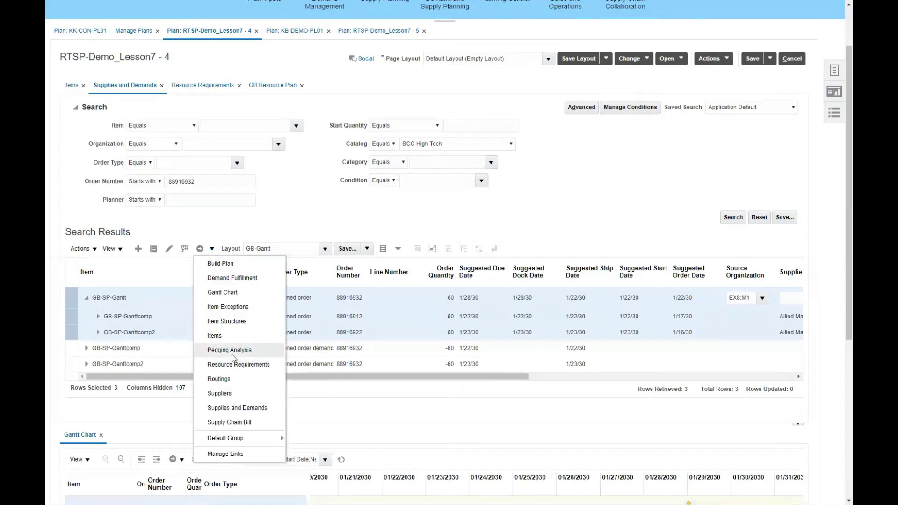
left_click(202, 90)
left_click(202, 90)
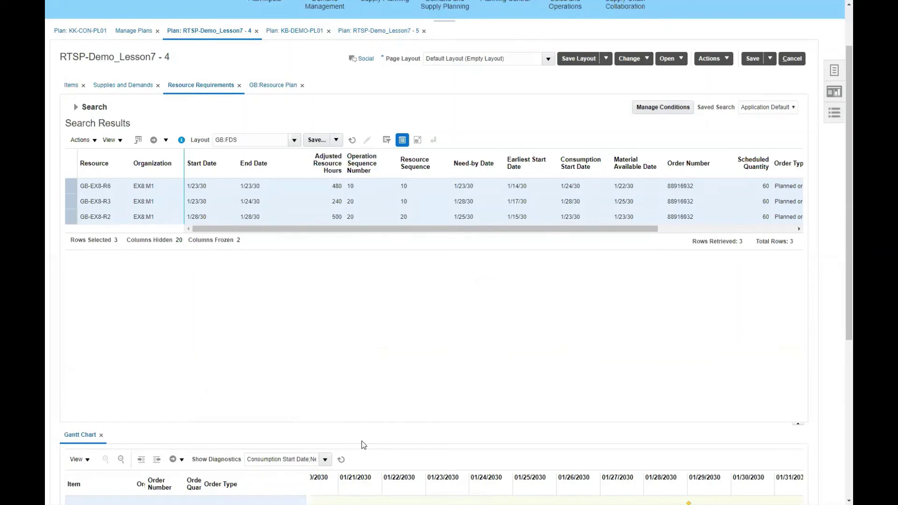
left_click(166, 140)
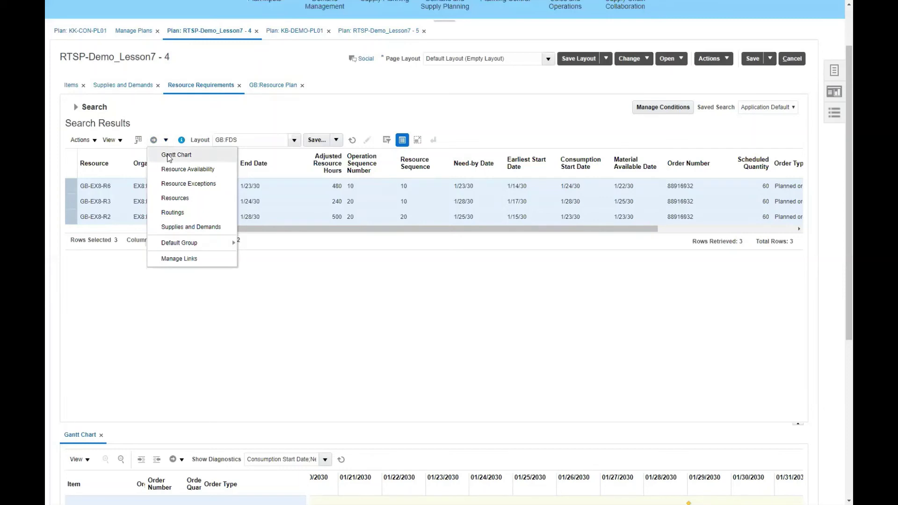
left_click(168, 156)
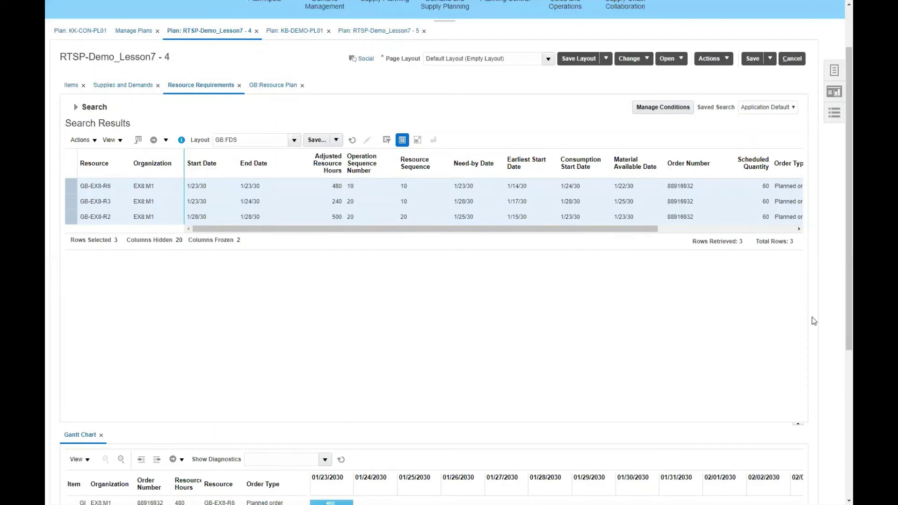
scroll(840, 351, "down", 3)
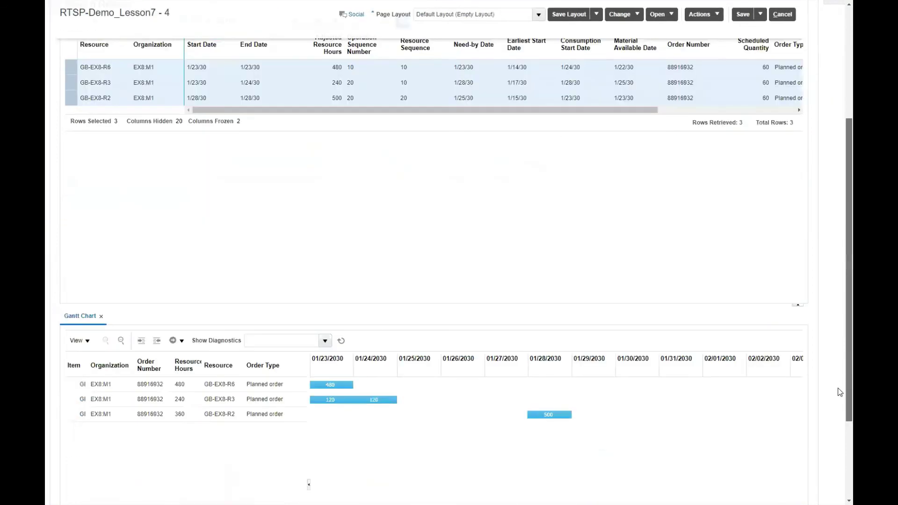
Show the Contributes to Overload diagnostic in the Gantt chart for the three resource requirements.
scroll(839, 395, "down", 1)
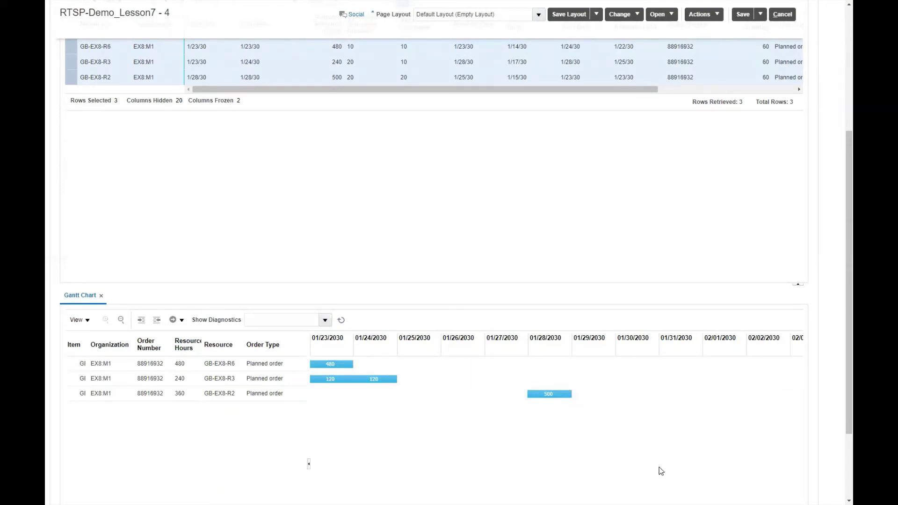
scroll(840, 401, "up", 1)
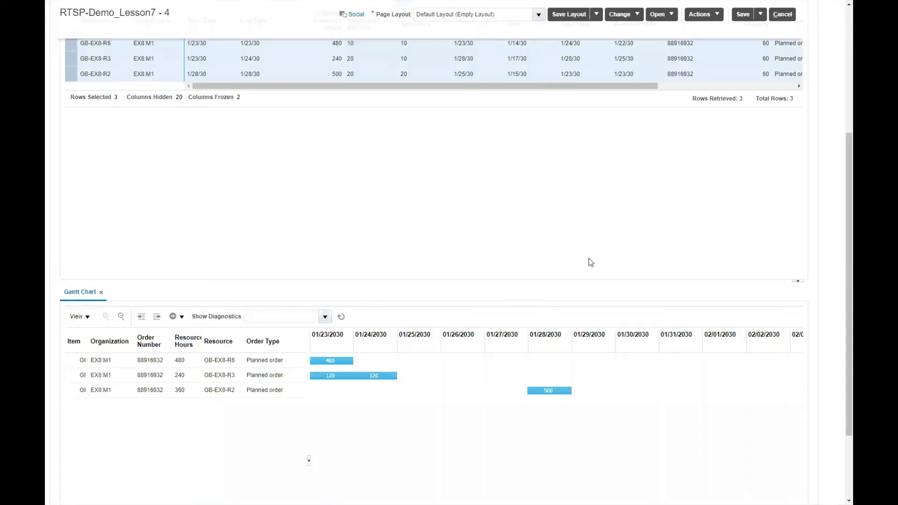
left_click(325, 317)
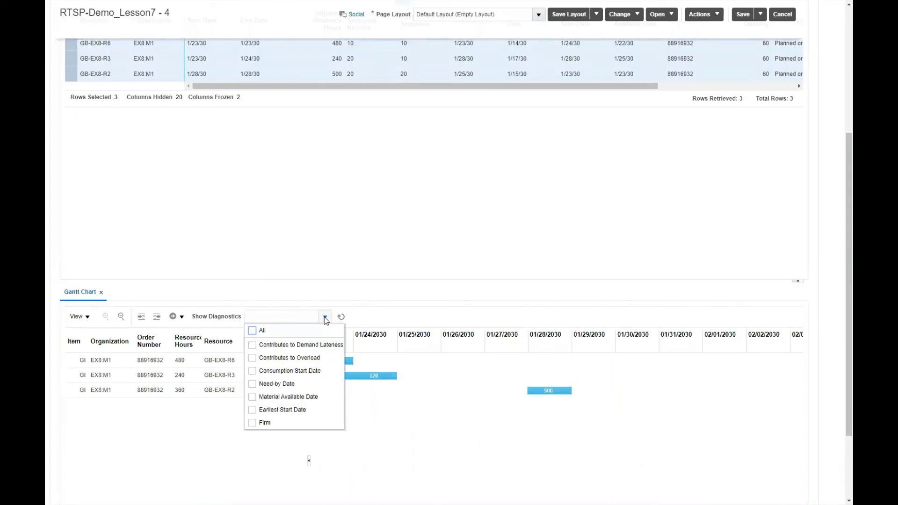
left_click(253, 359)
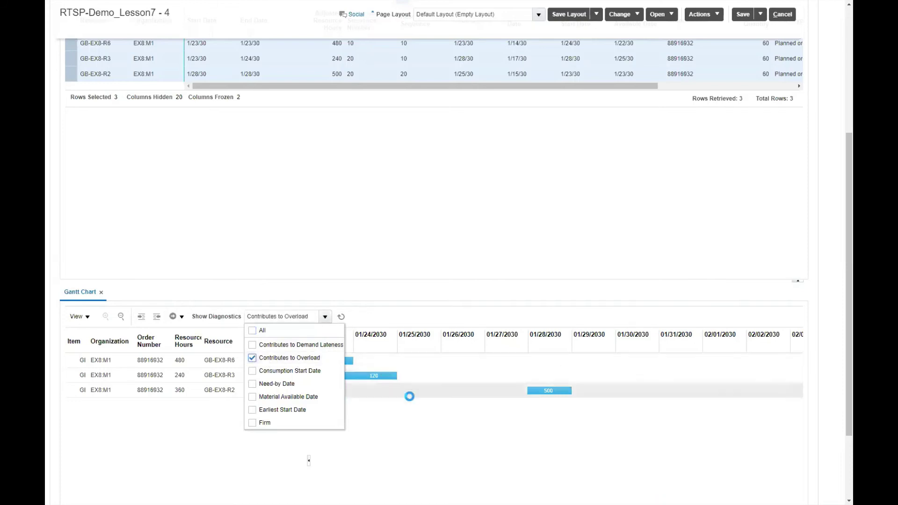
left_click(403, 420)
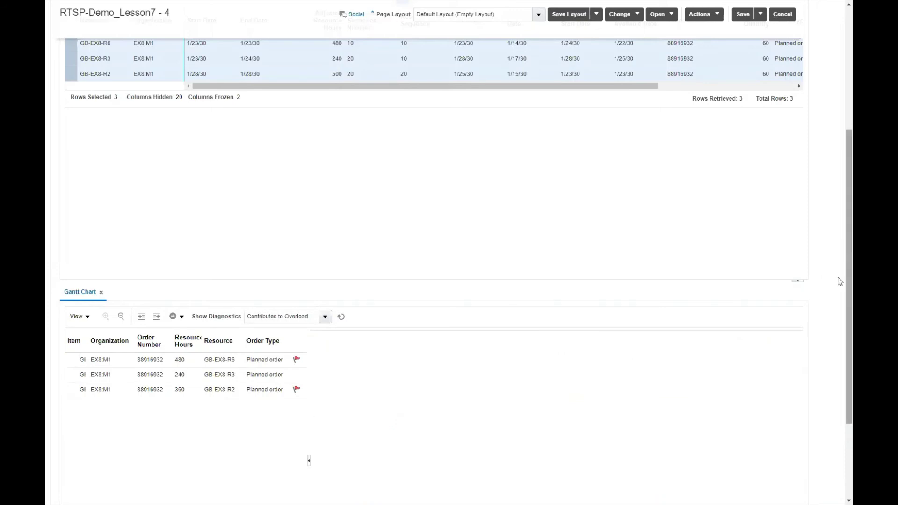
Refresh the Gantt chart and examine the overload flags beside the resource requirements scheduled in late January 2030.
scroll(838, 325, "down", 3)
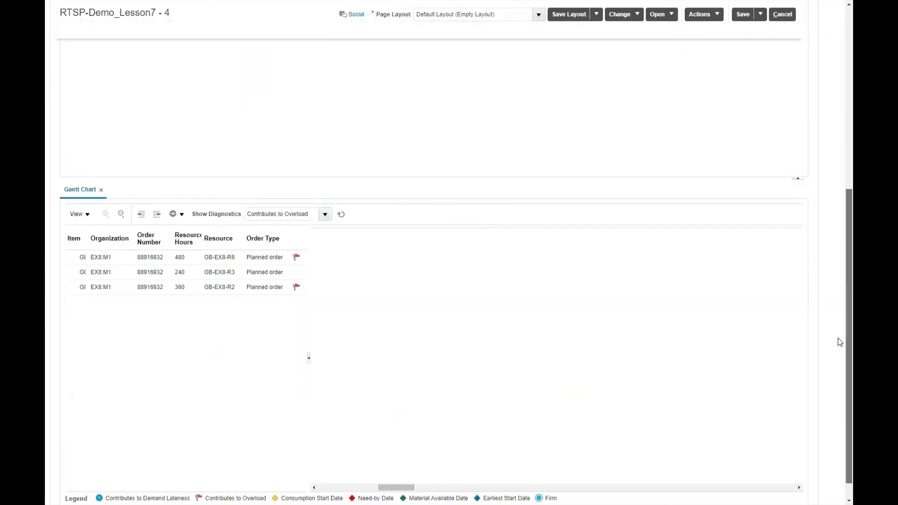
left_click_drag(408, 487, 332, 485)
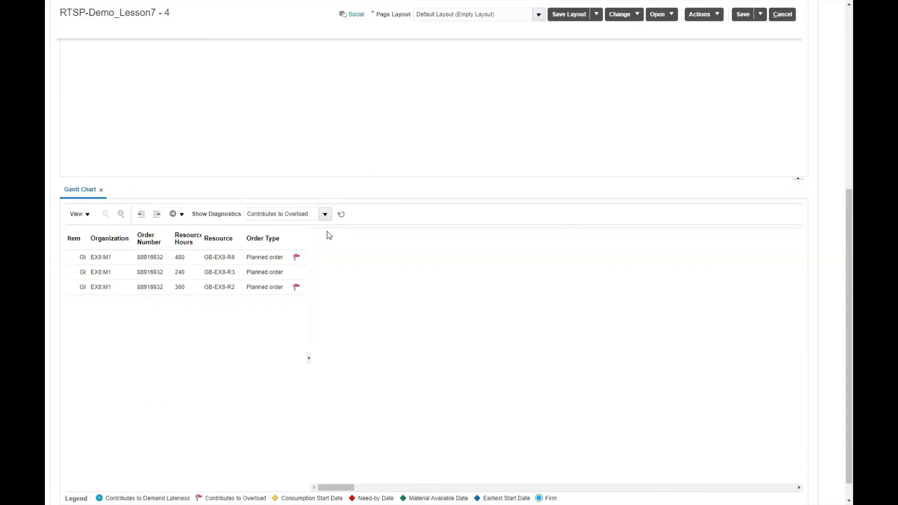
left_click(342, 214)
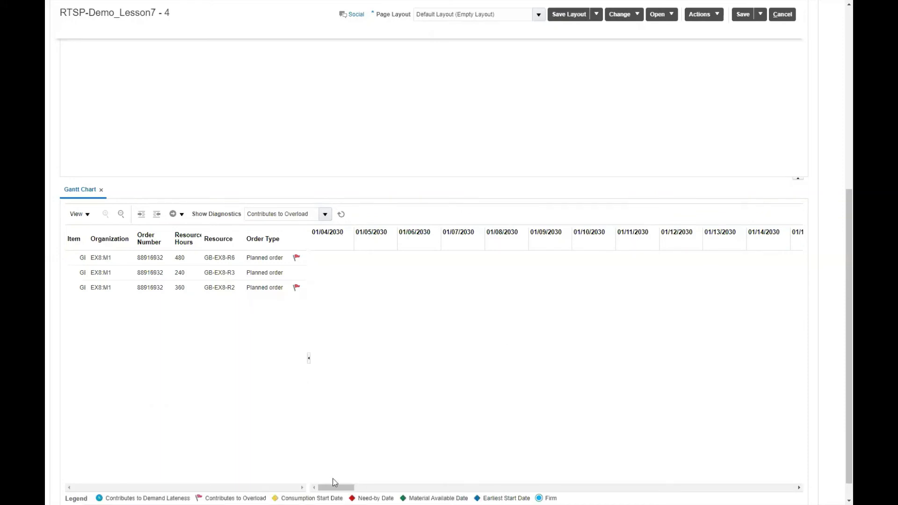
left_click_drag(336, 487, 379, 487)
scroll(556, 271, "right", 5)
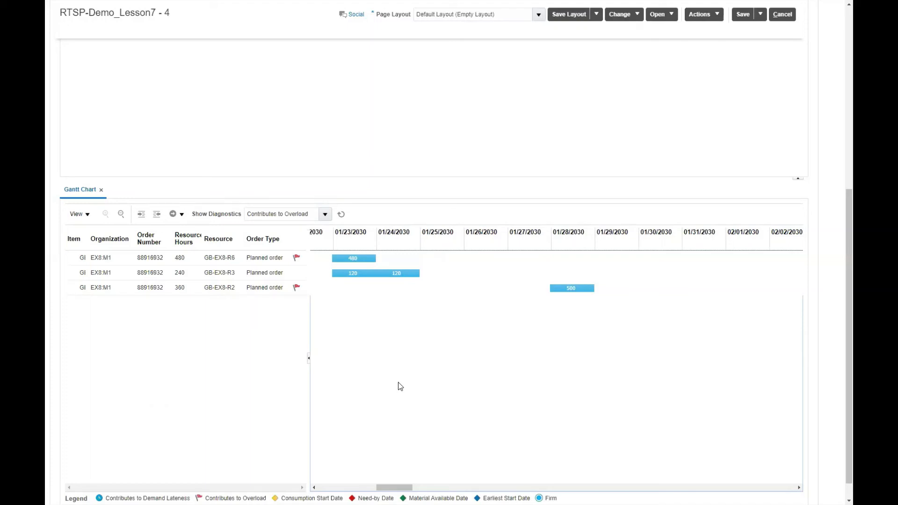
left_click(164, 282)
left_click(189, 276)
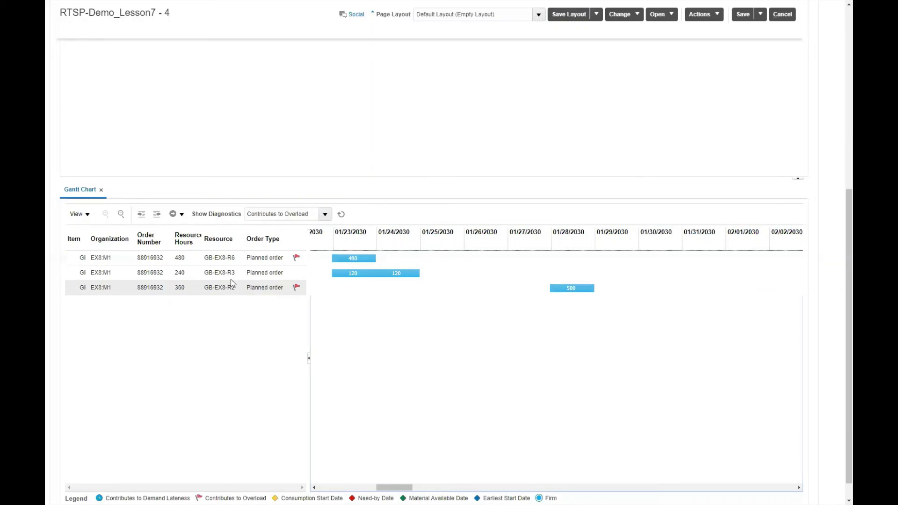
mouse_move(295, 261)
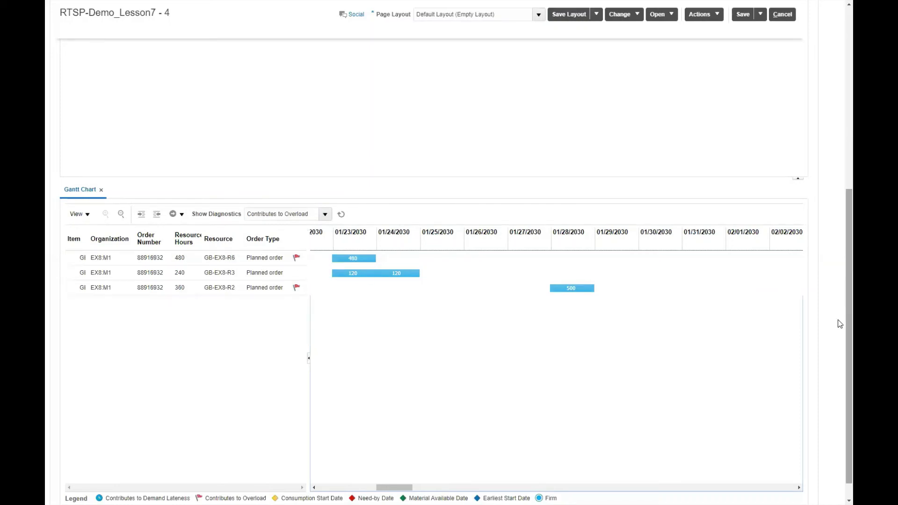
Examine the details and drill-down options of the GB-EX8-R2 bar on 01/28/2030 in the Gantt chart.
scroll(837, 337, "down", 2)
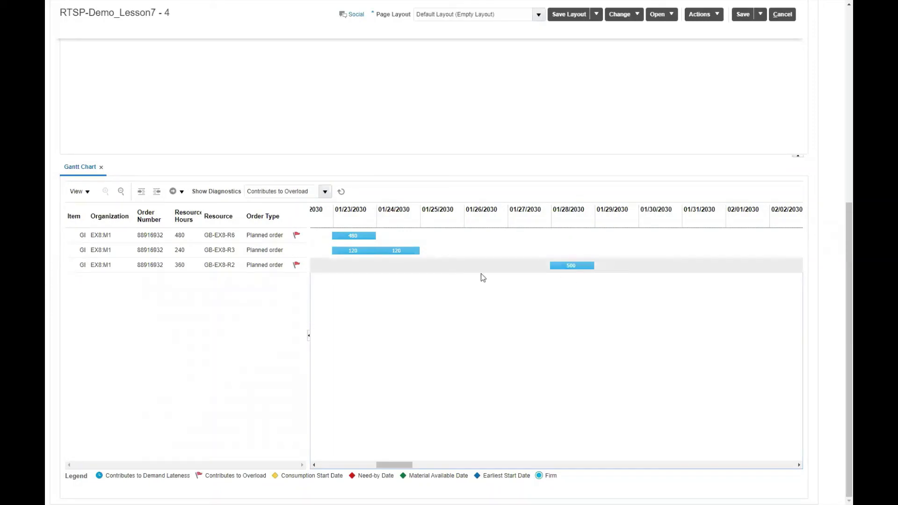
mouse_move(572, 265)
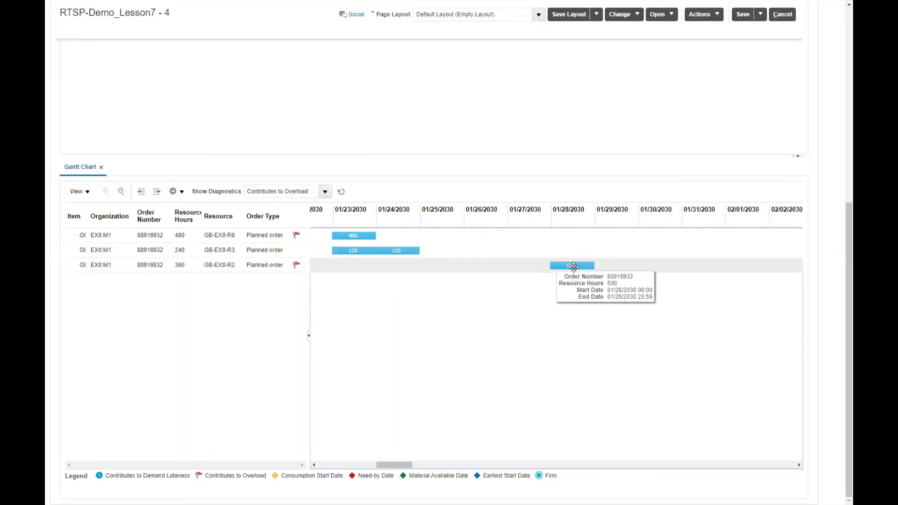
left_click(573, 266)
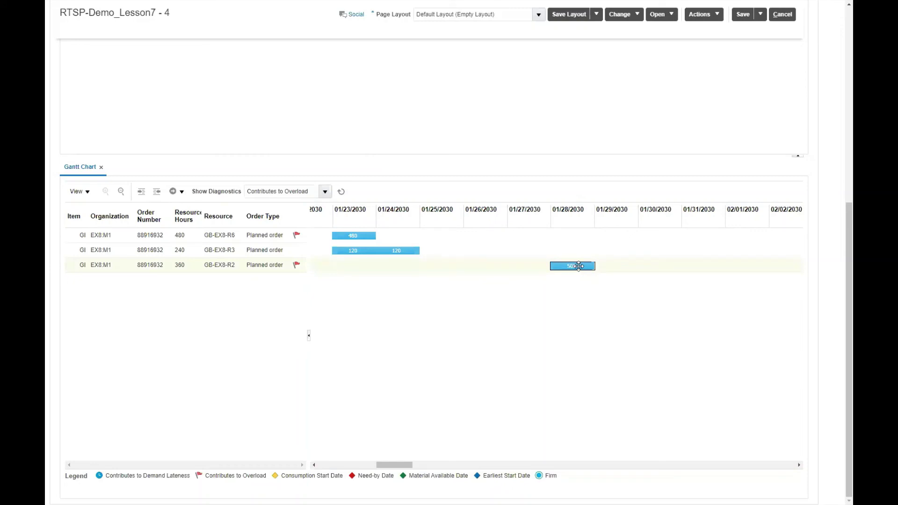
right_click(573, 266)
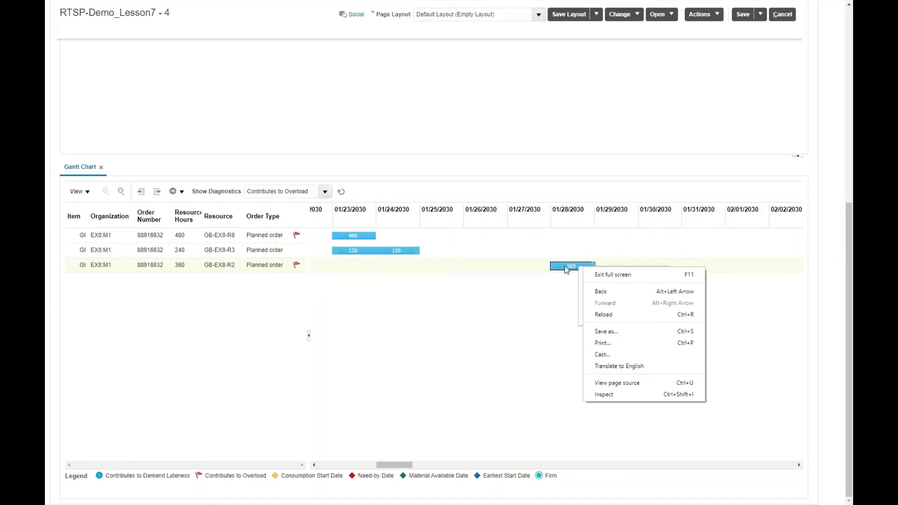
key("Escape")
key("Escape")
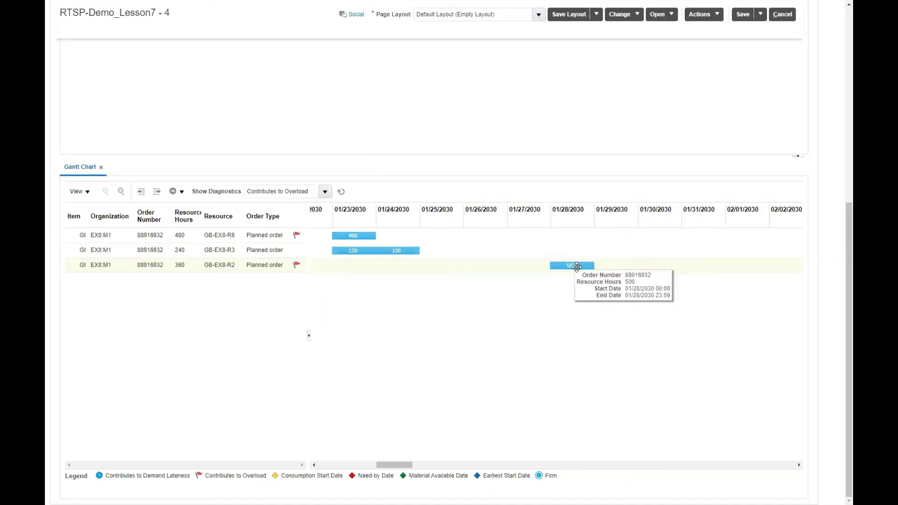
left_click(576, 266)
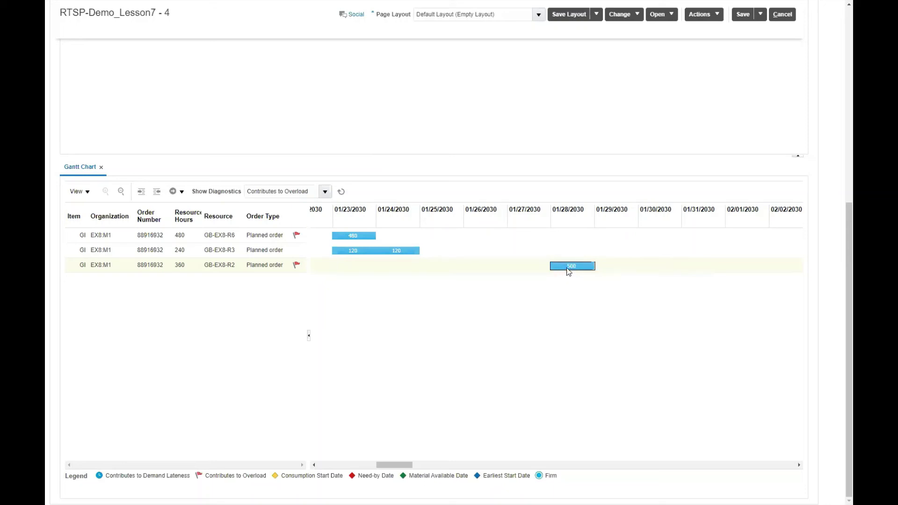
right_click(571, 266)
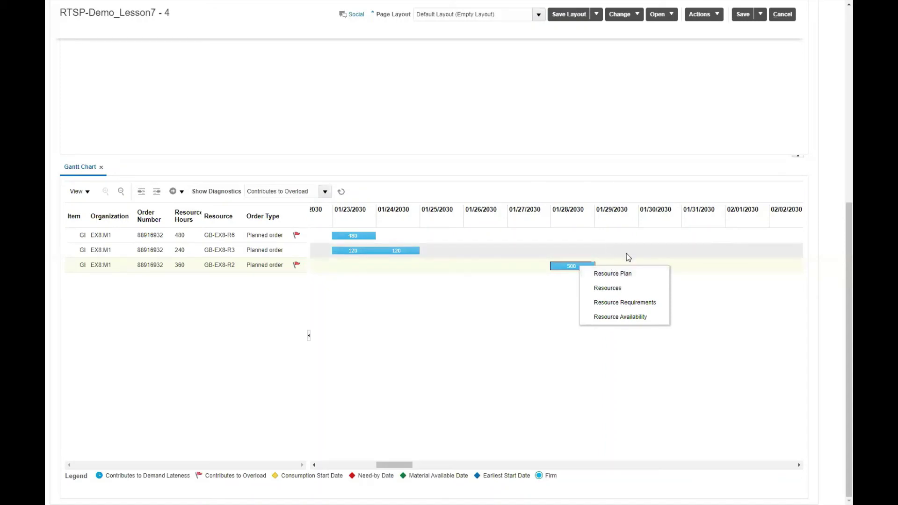
left_click(679, 81)
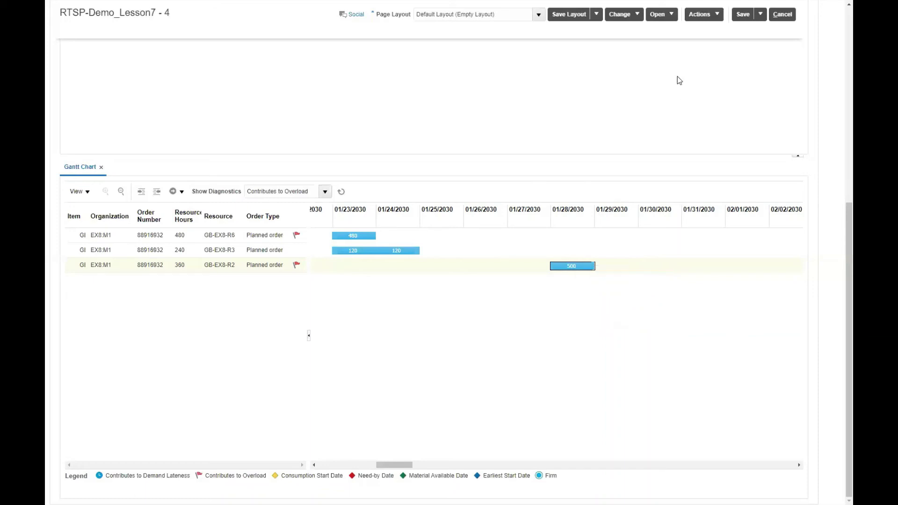
left_click(660, 18)
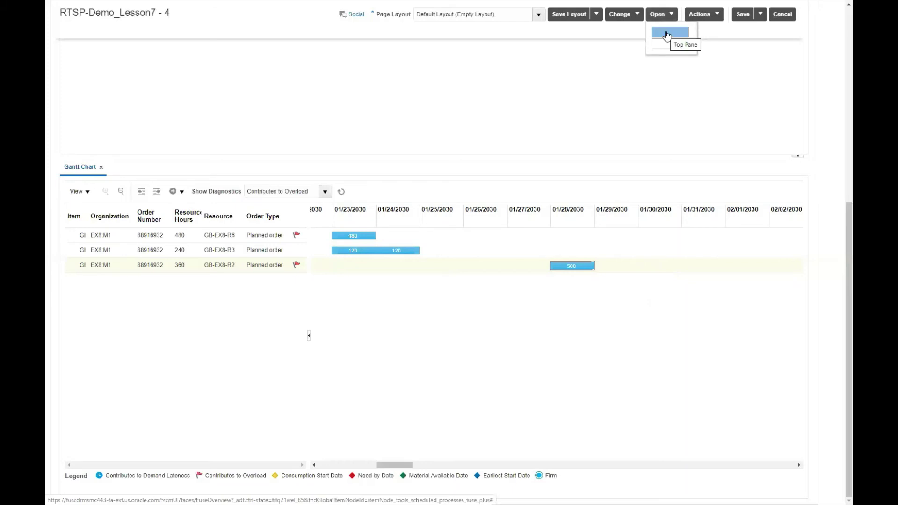
left_click(667, 35)
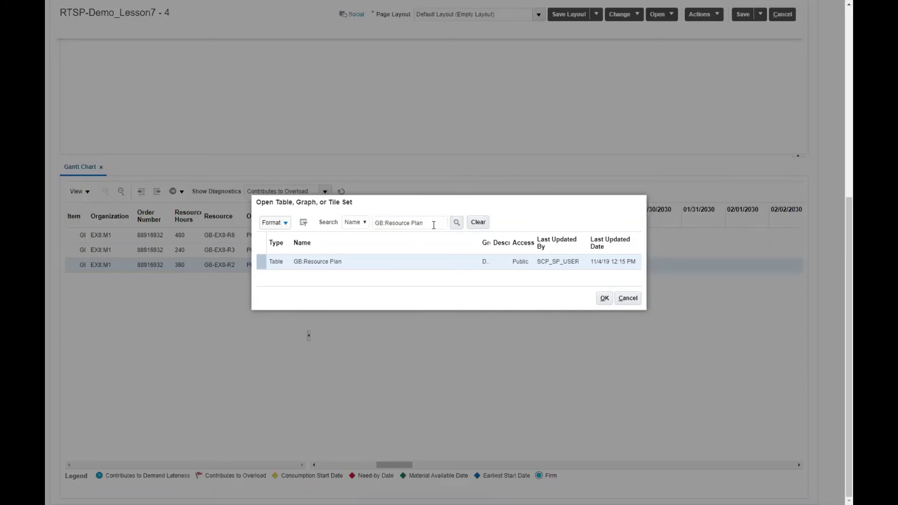
left_click(635, 299)
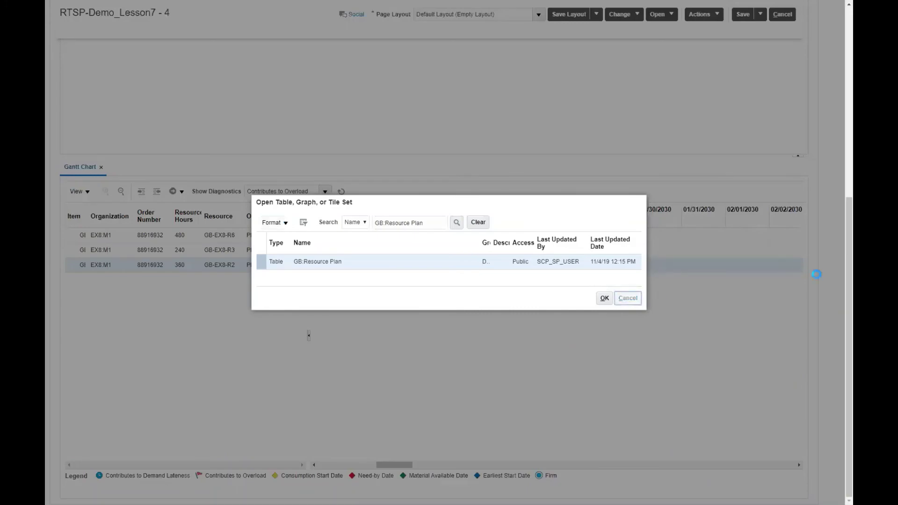
Bring up the GB:Resource Plan table for the plan.
scroll(840, 192, "up", 1)
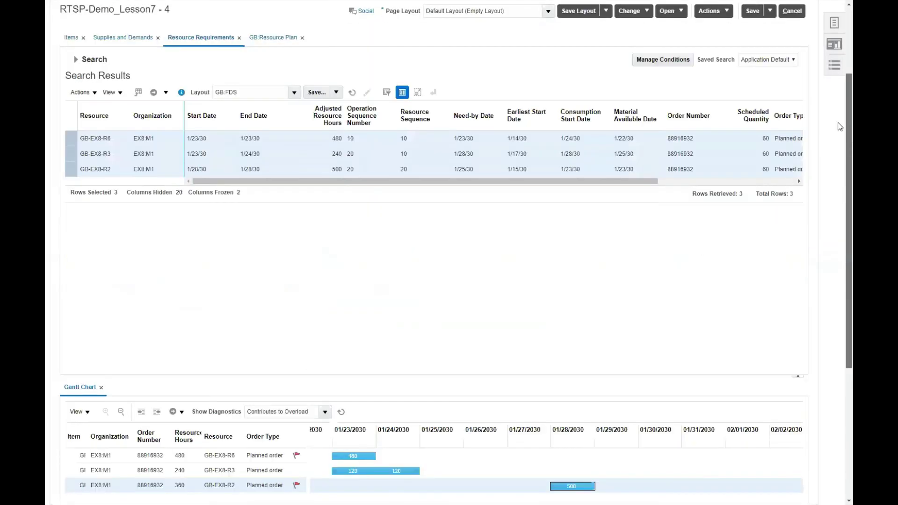
scroll(839, 192, "up", 1)
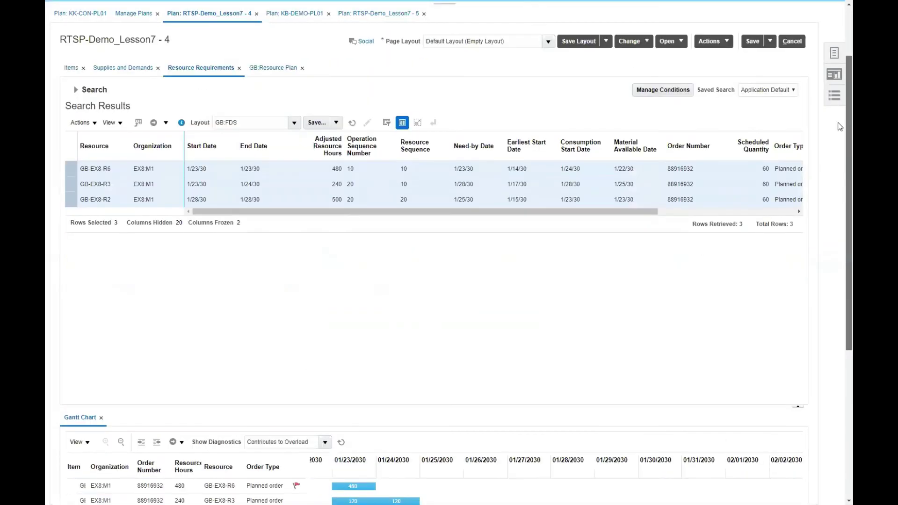
left_click(272, 69)
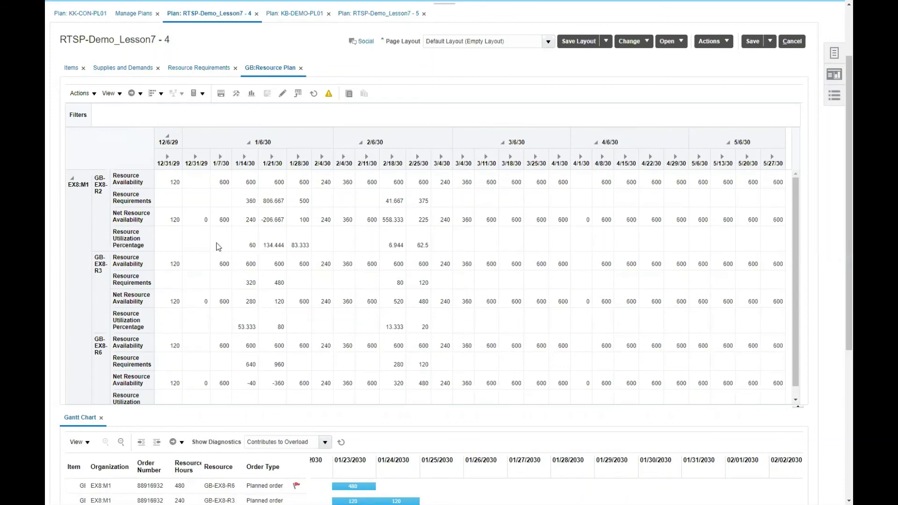
Set the Resource Availability of GB-EX8-R2 for the 1/21/30 week to 200 and save the plan.
left_click(280, 185)
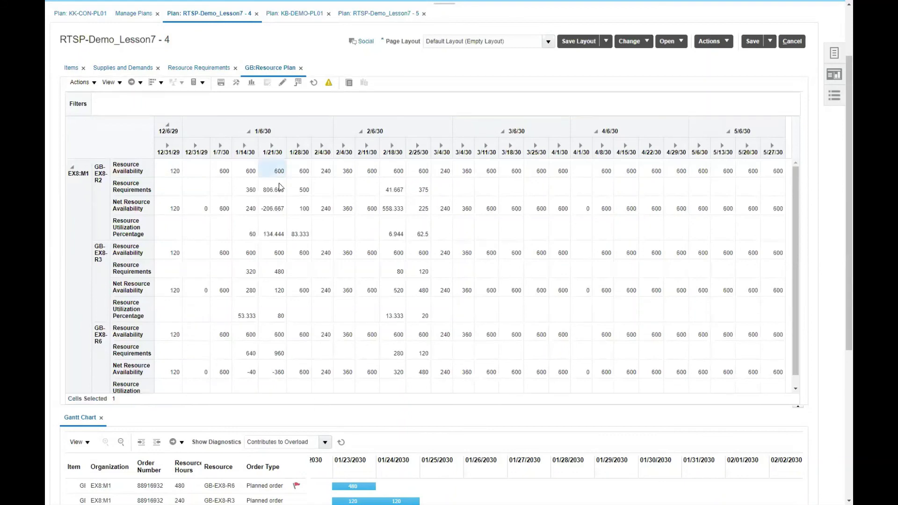
left_click(279, 173)
type("200")
left_click(75, 199)
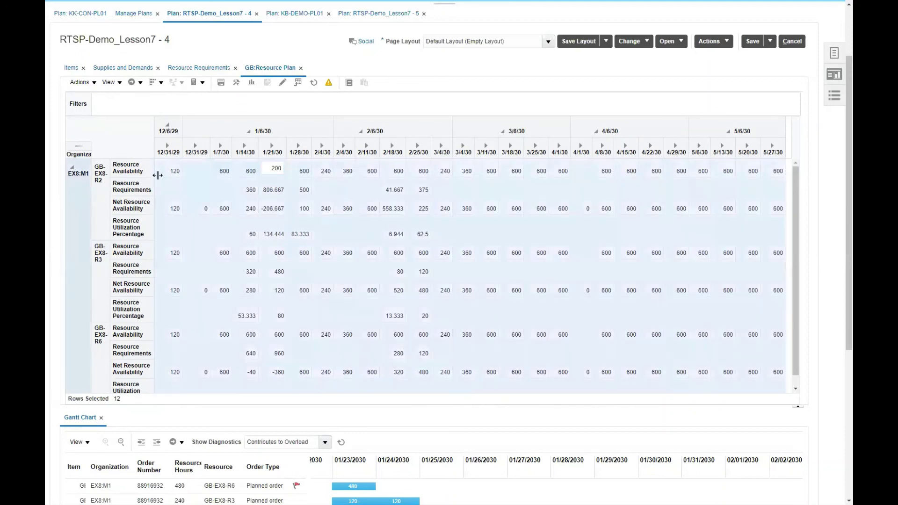
left_click(200, 173)
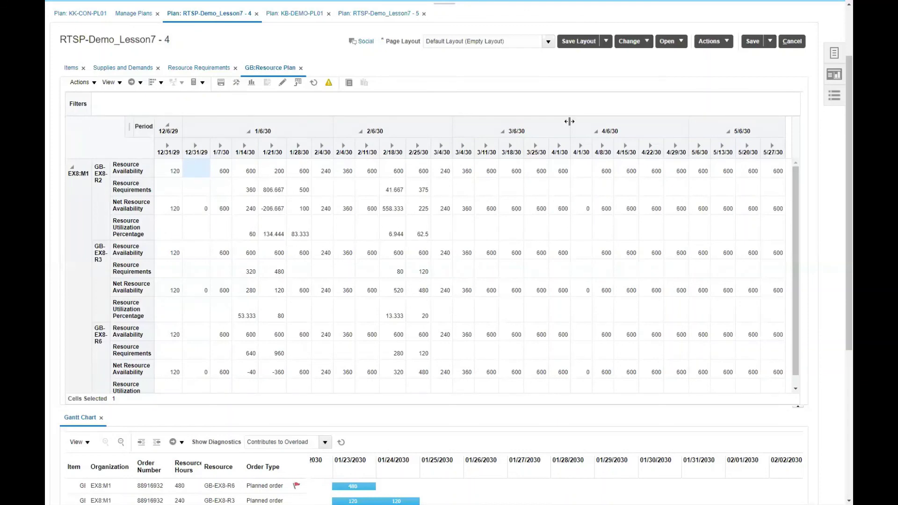
scroll(840, 191, "up", 2)
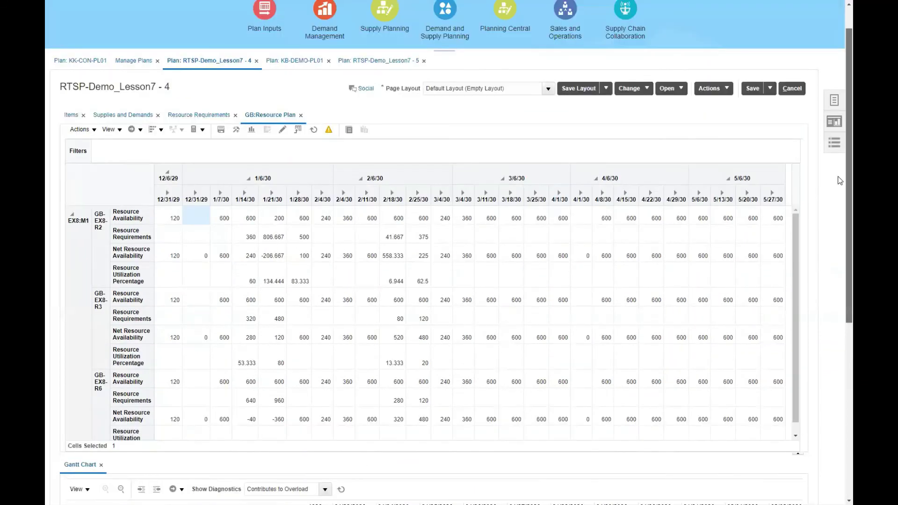
scroll(842, 171, "up", 1)
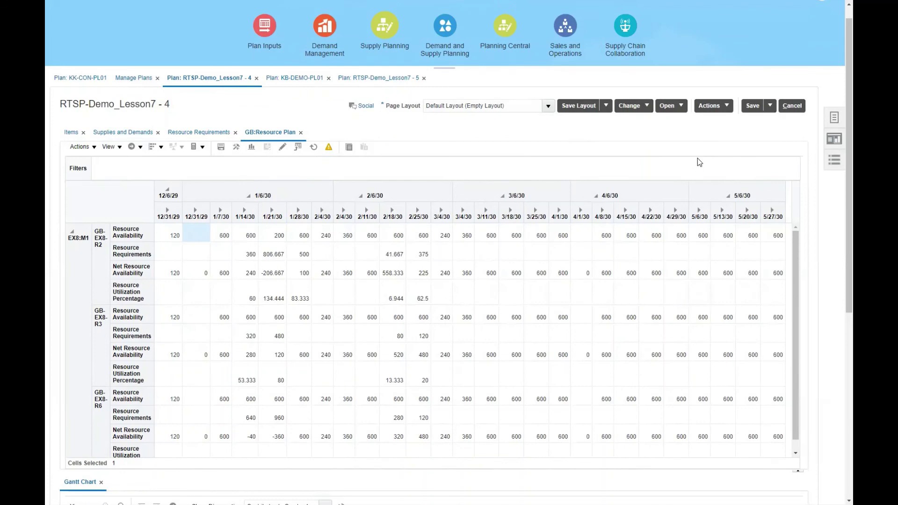
left_click(753, 107)
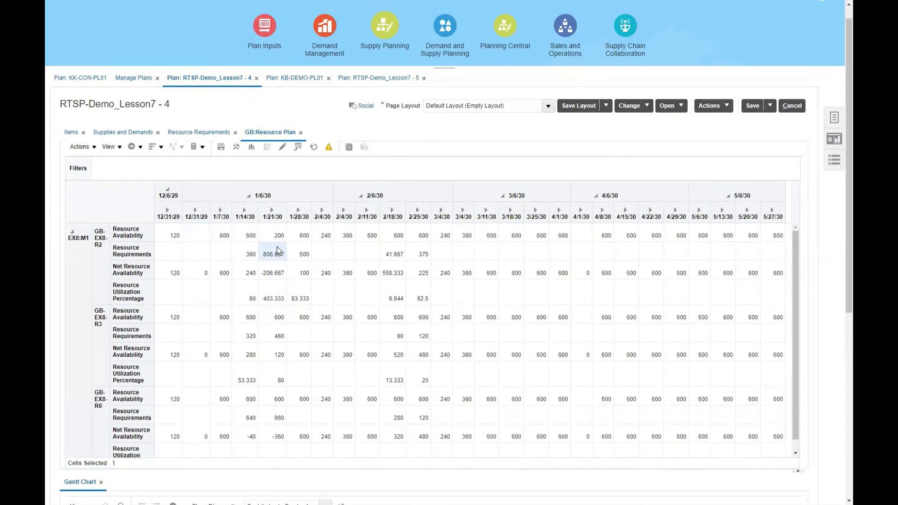
Set the GB-EX8-R2 Resource Availability for the 1/21/30 week back to 600 and save the plan.
left_click(279, 239)
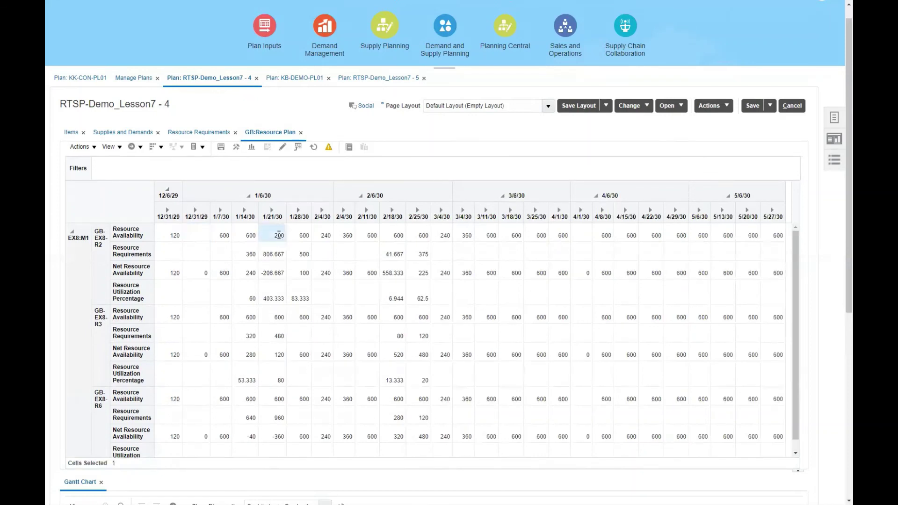
left_click(279, 235)
type("600")
left_click(462, 174)
left_click(753, 107)
Set the 1/21/30 week's Resource Availability of GB-EX8-R2 to 800 and save the plan.
left_click(275, 236)
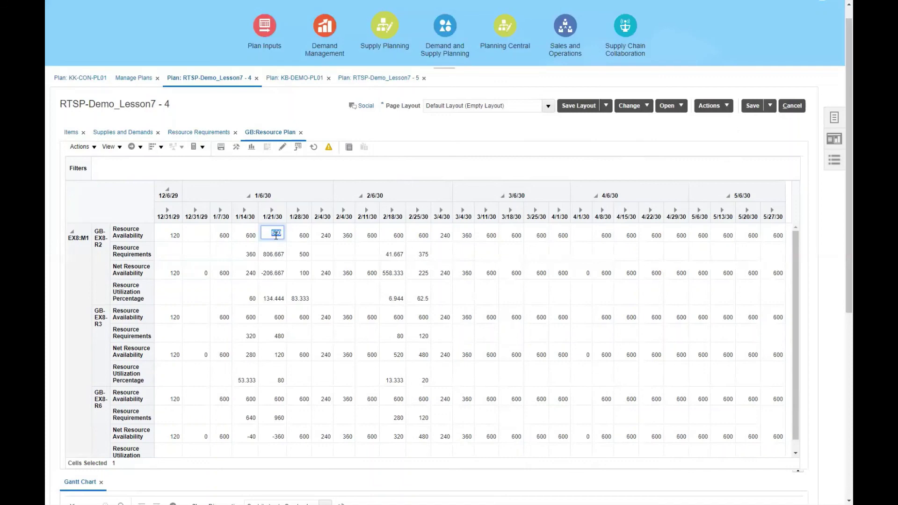
type("800")
left_click(751, 106)
Set the 1/21/30 week's Resource Availability of GB-EX8-R2 to 900 and save the plan.
left_click(279, 237)
type("900")
left_click(304, 236)
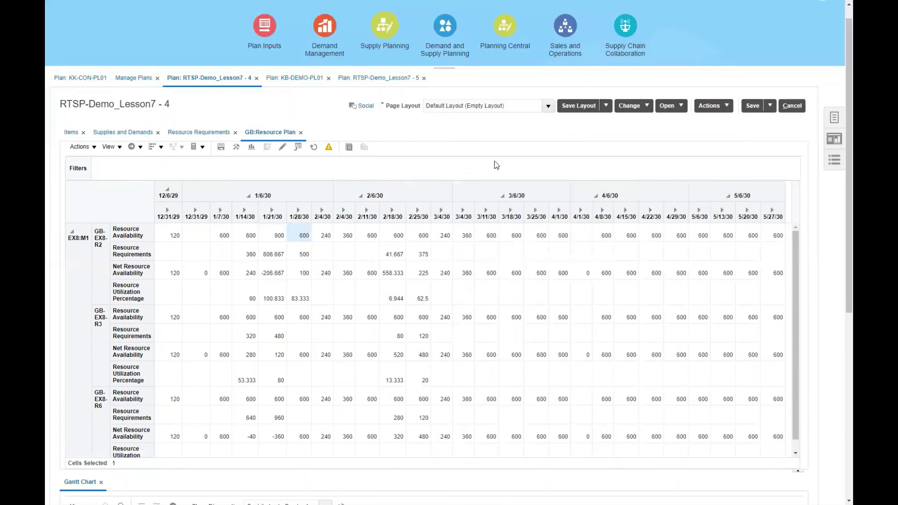
left_click(754, 107)
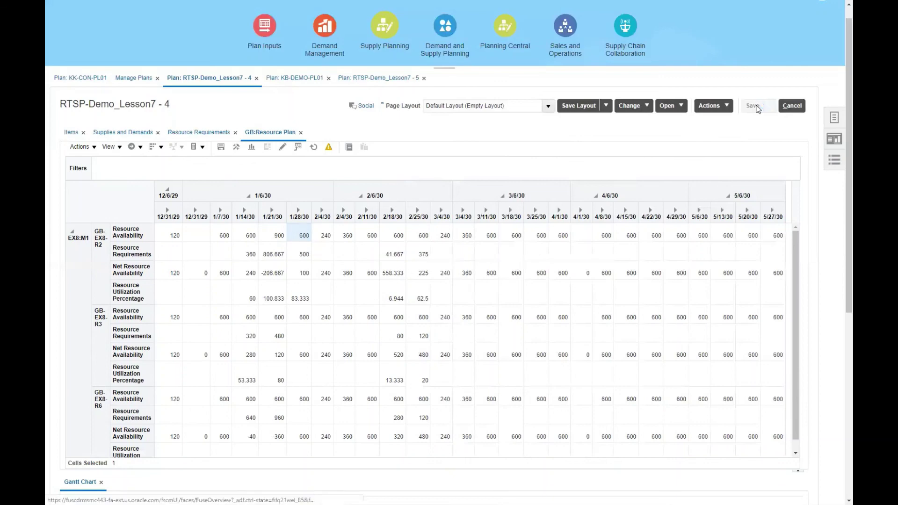
Recalculate plan RTSP-Demo_Lesson7 - 4 and close its status details once the calculation completes.
left_click(728, 109)
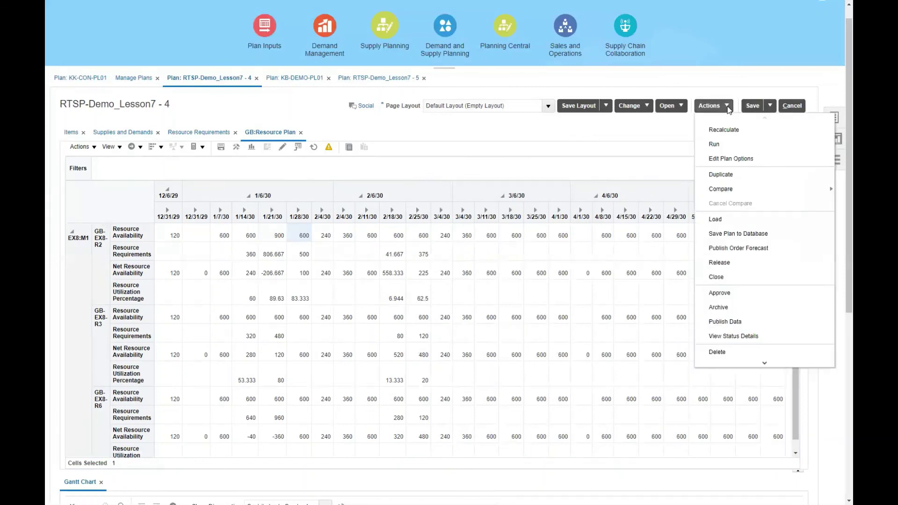
left_click(727, 131)
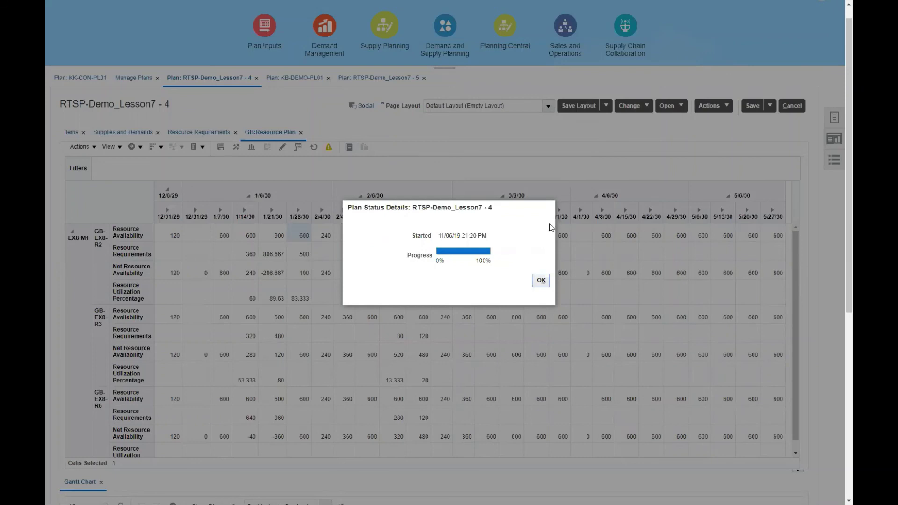
left_click(541, 281)
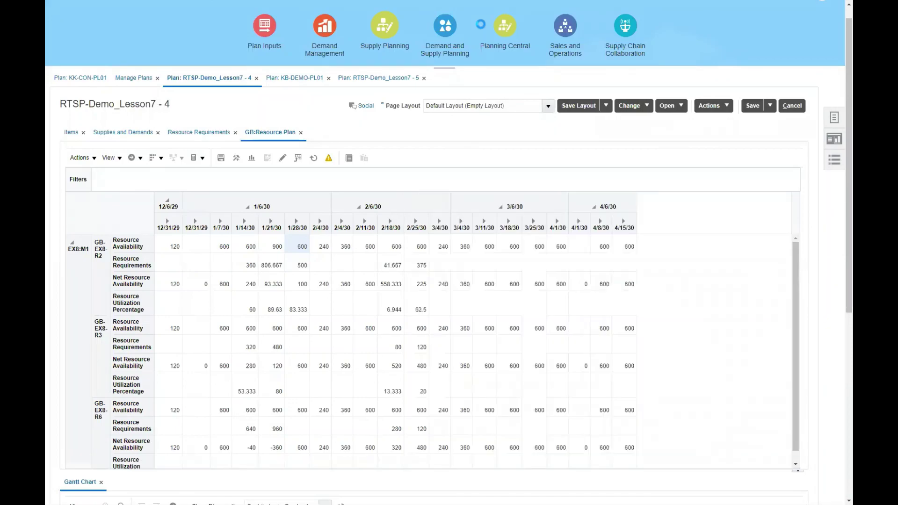
Examine the planned orders and their resource bars in the Gantt Chart below the resource plan.
scroll(480, 23, "down", 1)
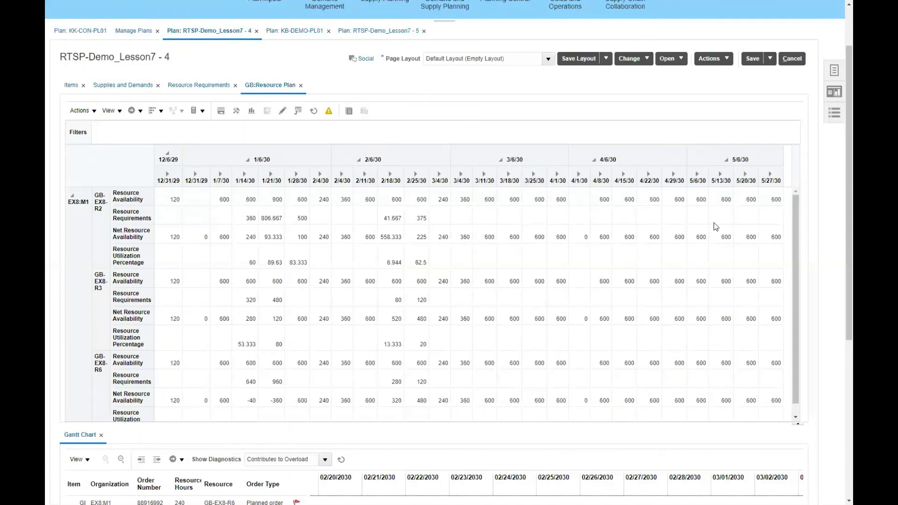
scroll(839, 231, "down", 3)
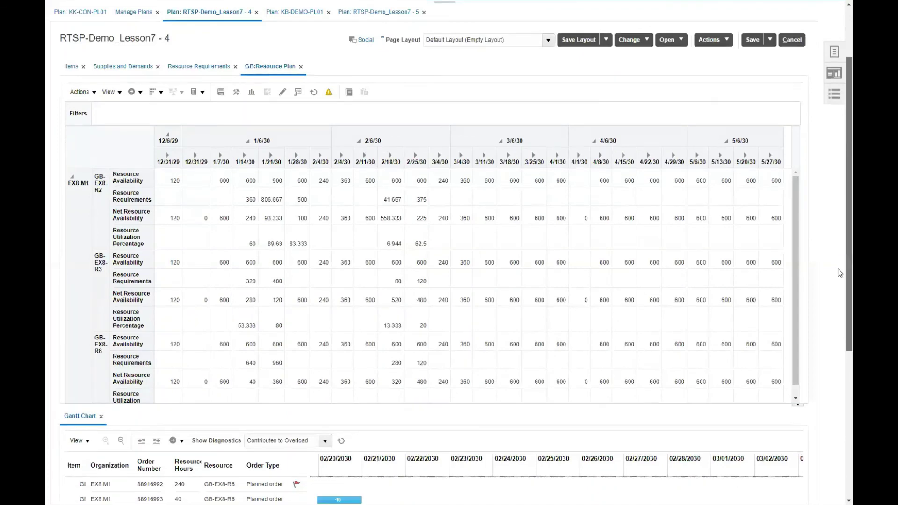
scroll(840, 315, "down", 3)
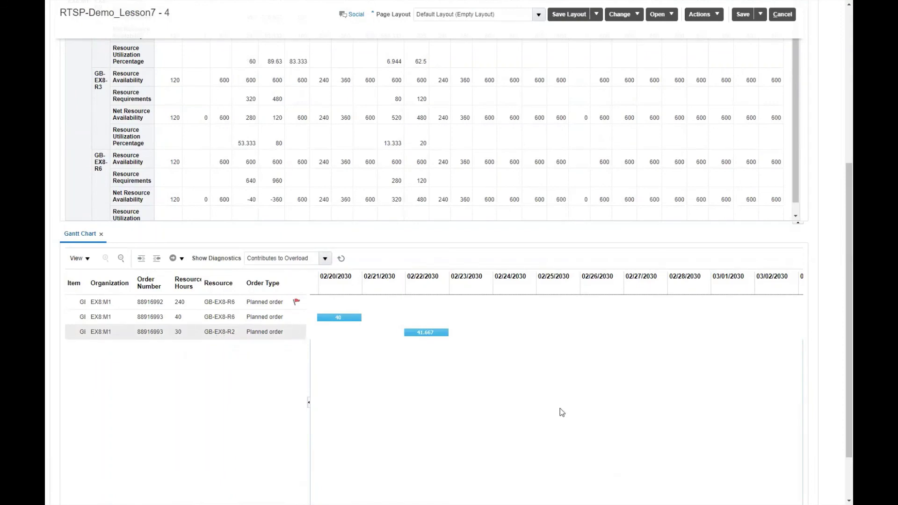
left_click_drag(839, 415, 840, 434)
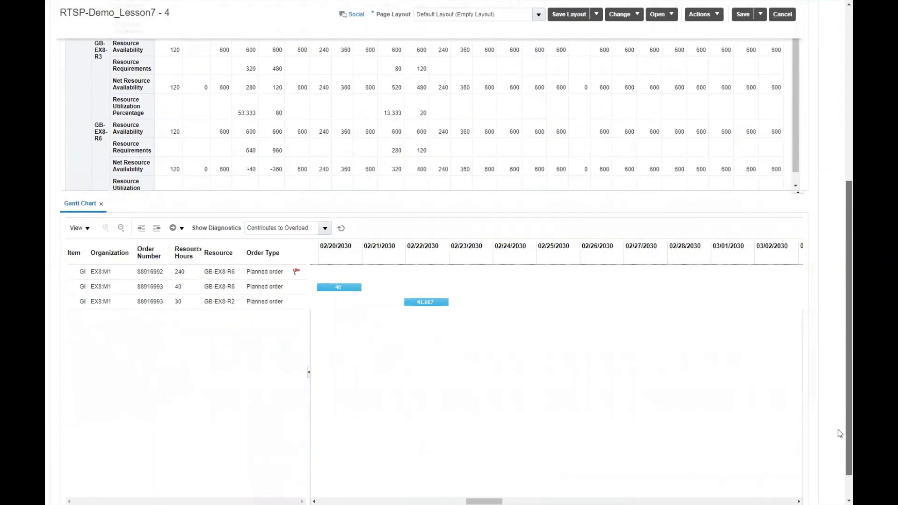